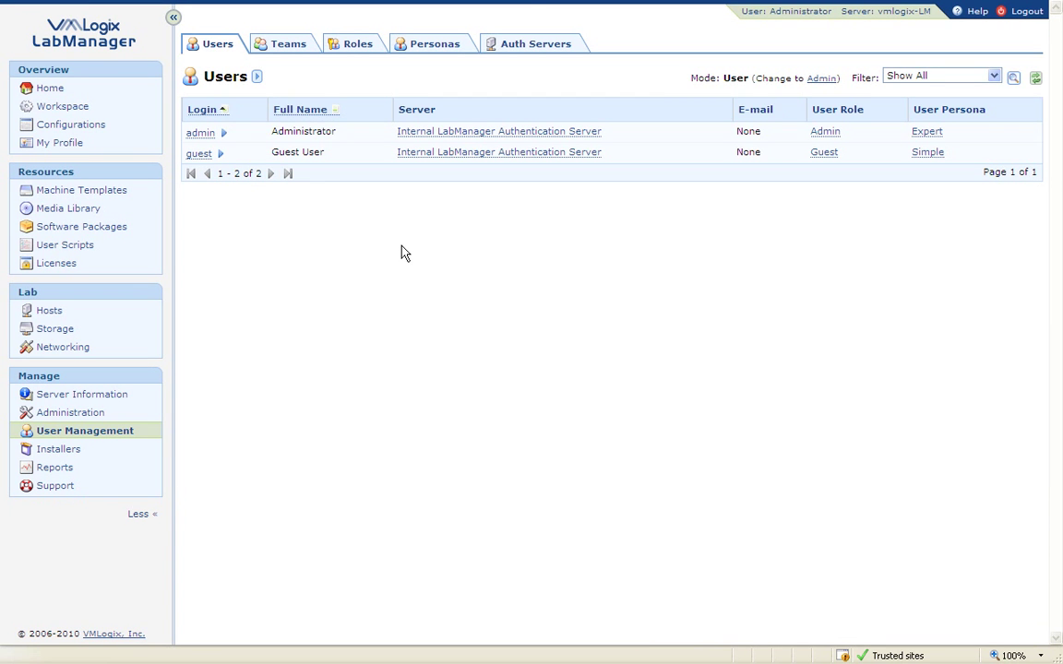
# Switch User Management from the Users list to the Teams list.
pyautogui.moveTo(206, 144)
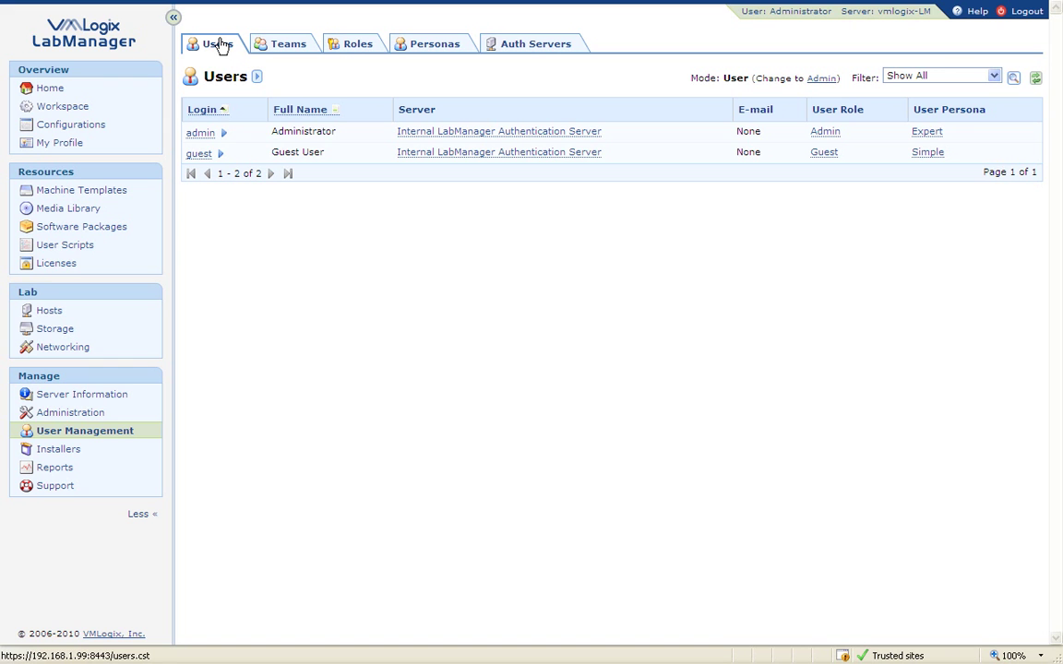
pyautogui.click(275, 44)
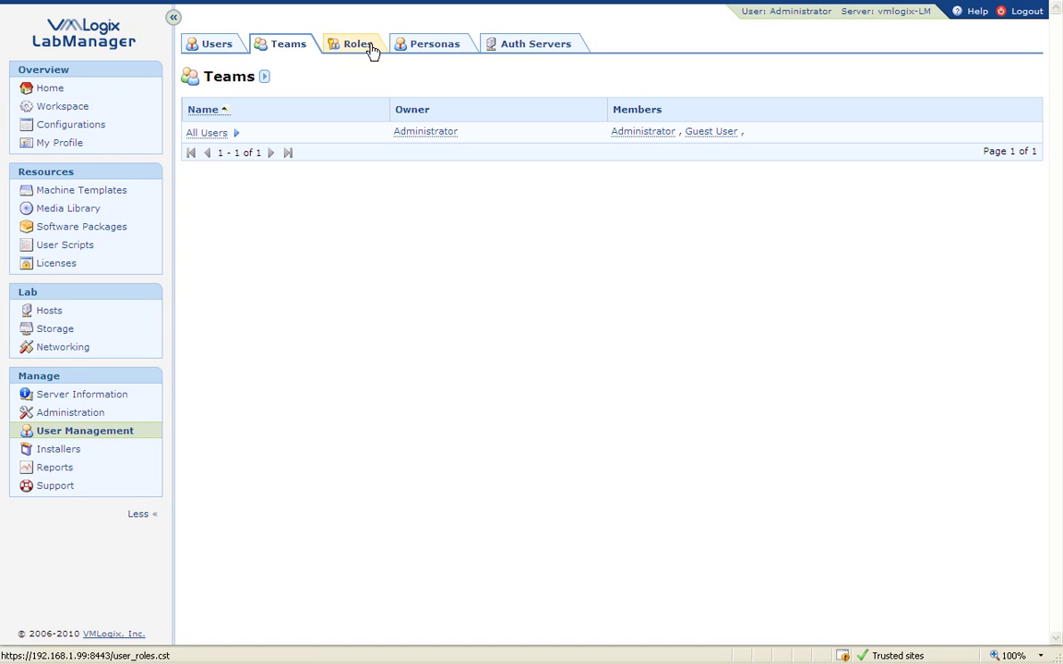
# Back on Users, highlight the User Role heading, then view the Admin/User/Guest roles matrix.
pyautogui.click(217, 44)
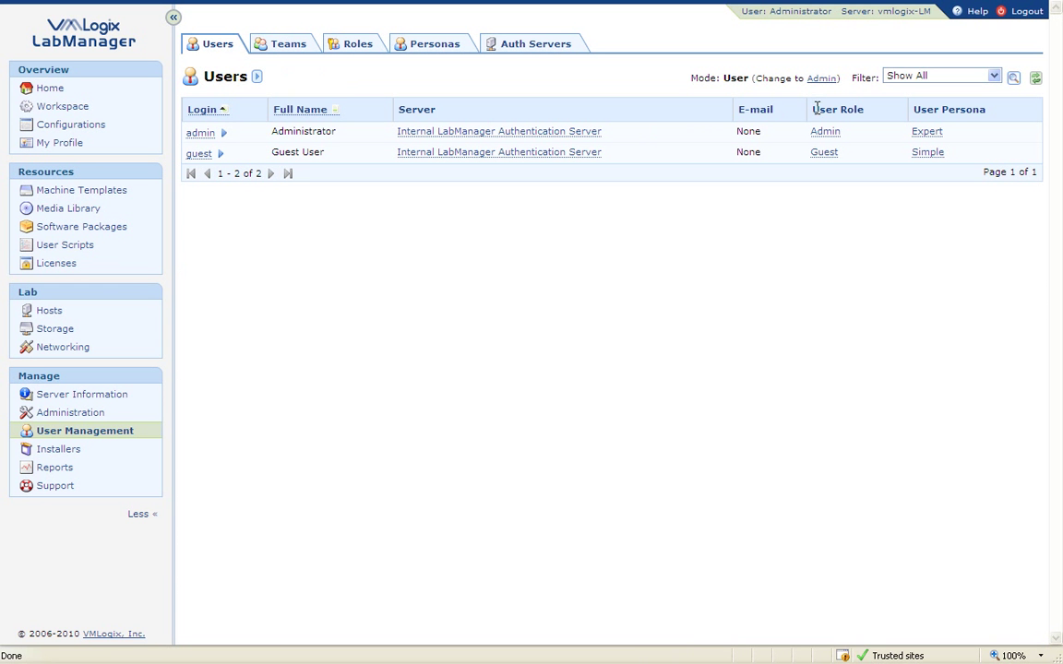
pyautogui.moveTo(814, 108); pyautogui.dragTo(985, 109)
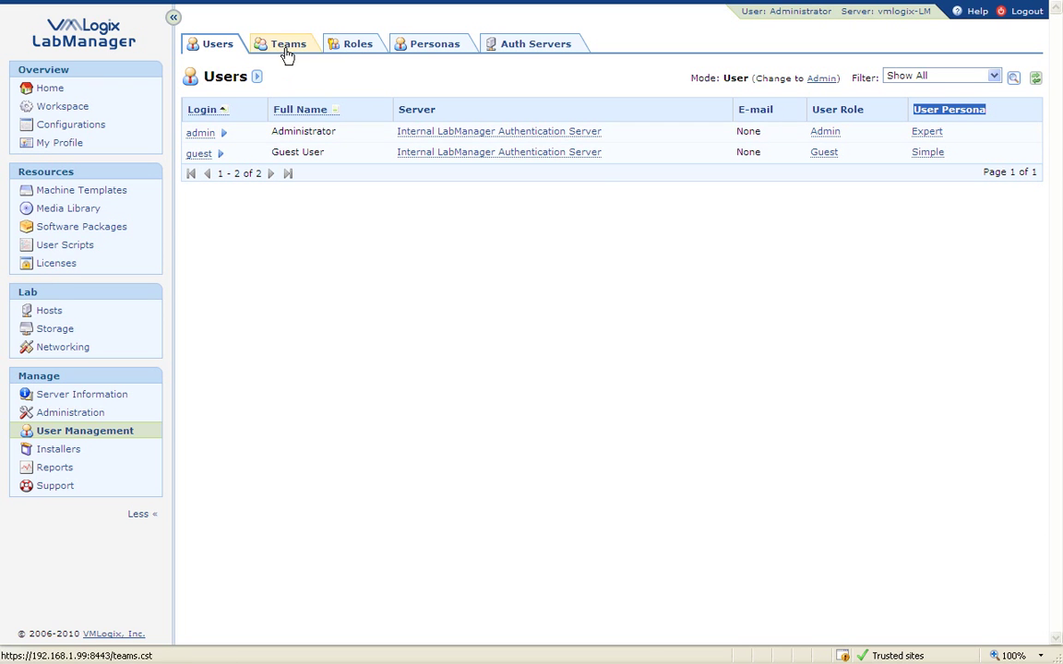
pyautogui.click(349, 48)
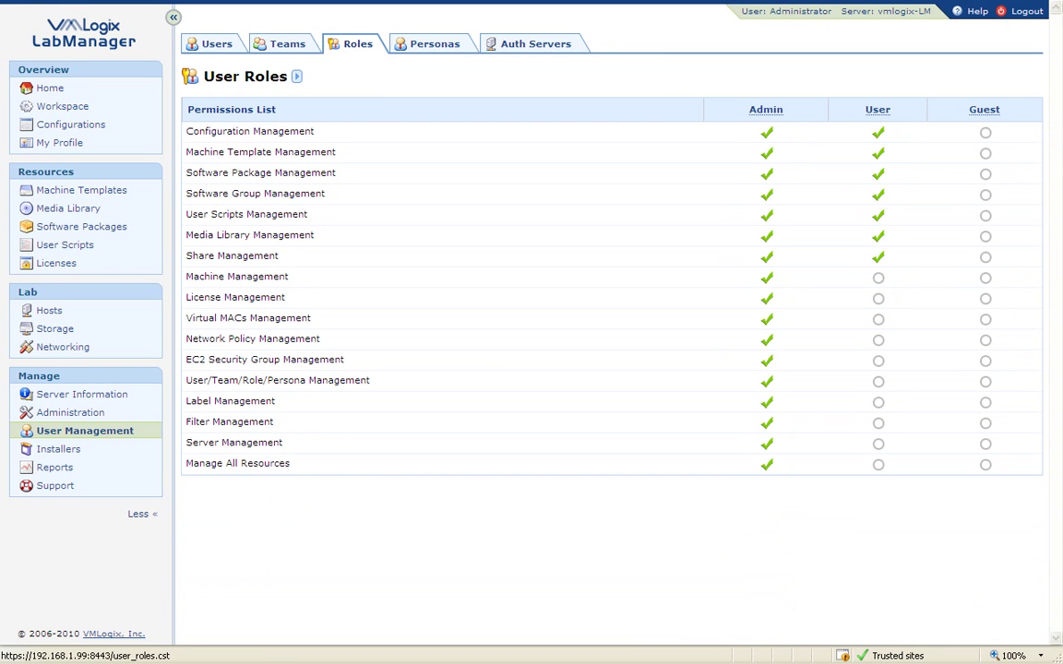
# Review the role options and the Configuration Management and Machine Template Management permissions, then view Personas.
pyautogui.click(298, 77)
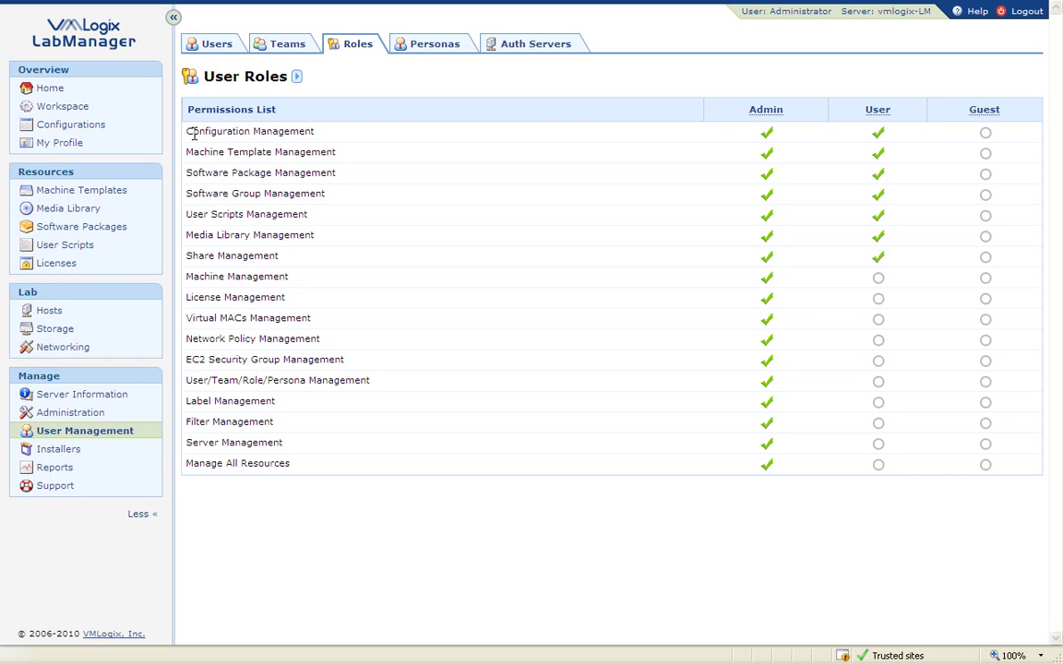
pyautogui.moveTo(185, 131); pyautogui.dragTo(309, 135)
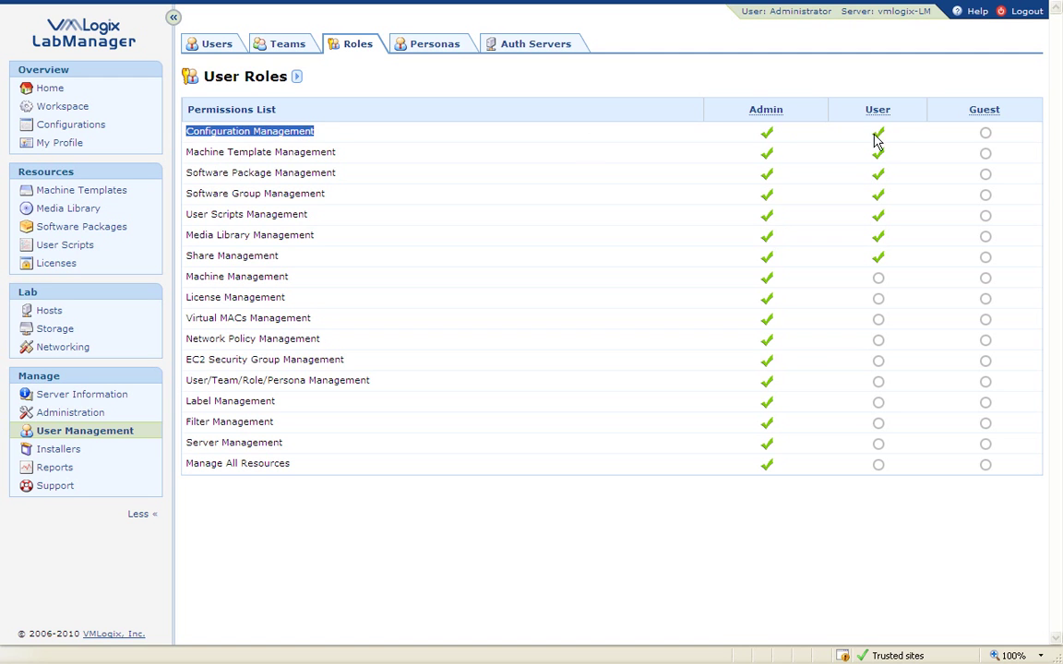
pyautogui.click(878, 132)
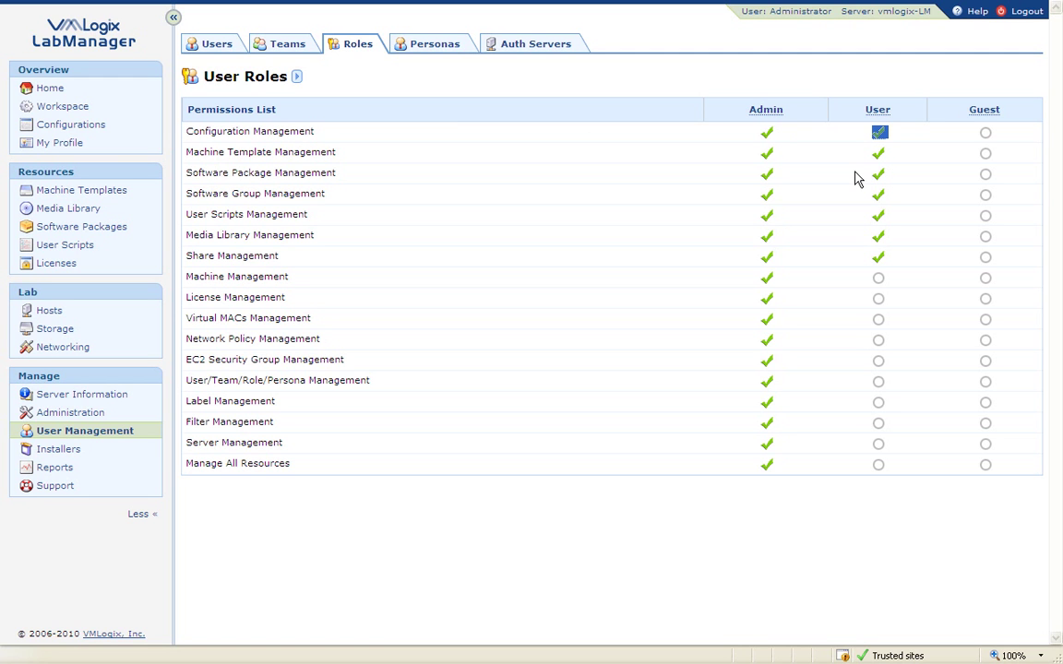
pyautogui.moveTo(336, 154); pyautogui.dragTo(207, 164)
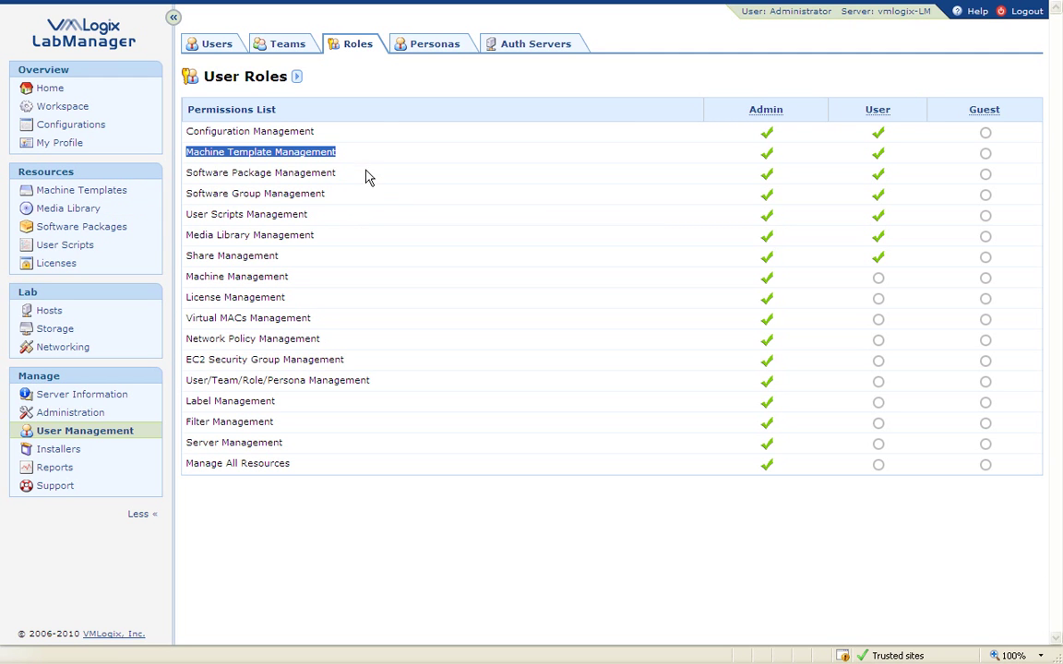
pyautogui.click(434, 51)
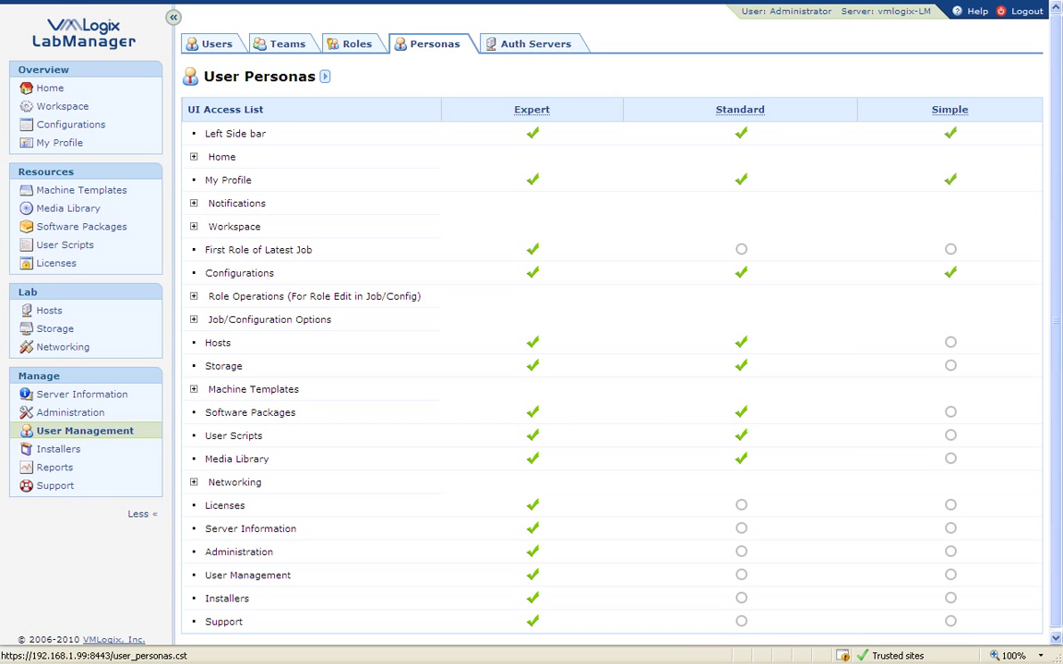
# Highlight the UI Access List heading, check persona options, and expand Home, Home Sections and Notifications.
pyautogui.moveTo(267, 112); pyautogui.dragTo(194, 109)
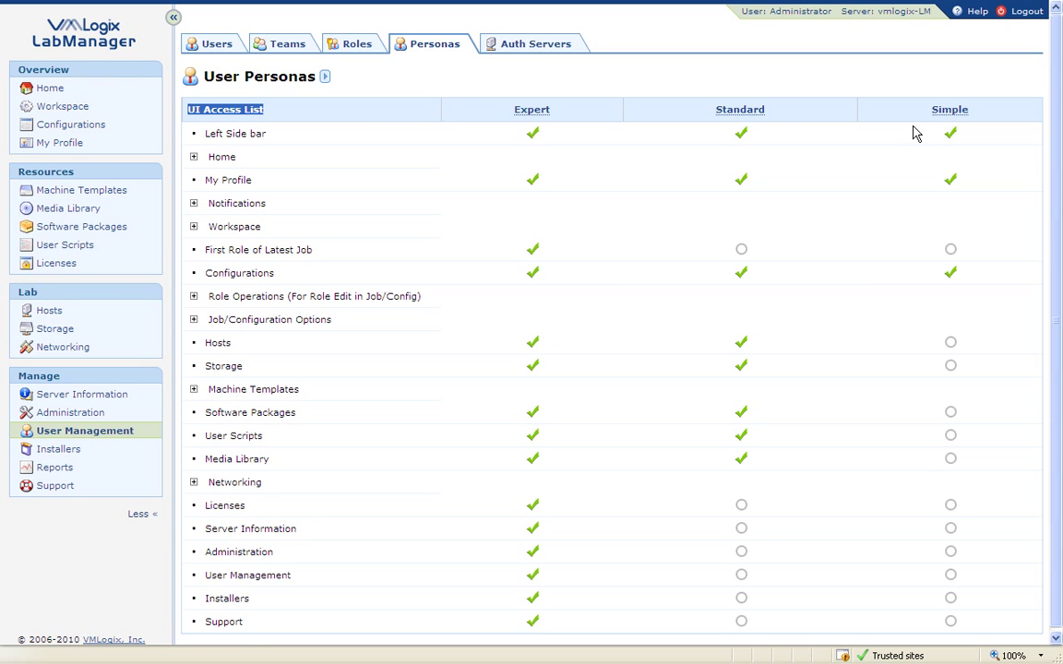
pyautogui.click(325, 77)
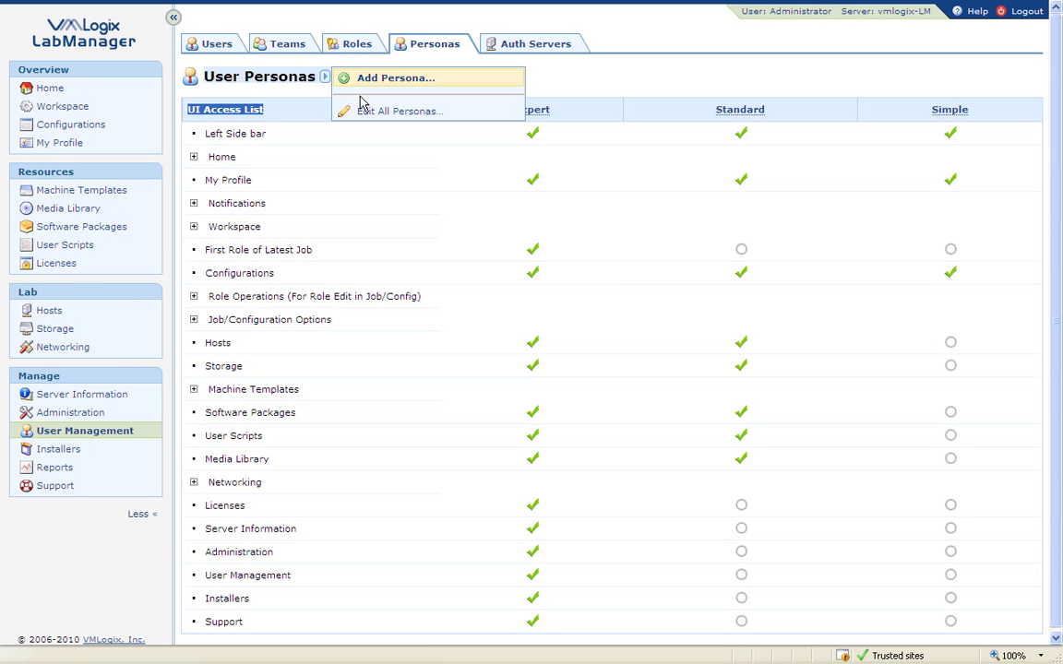
pyautogui.moveTo(1055, 144); pyautogui.dragTo(1057, 228)
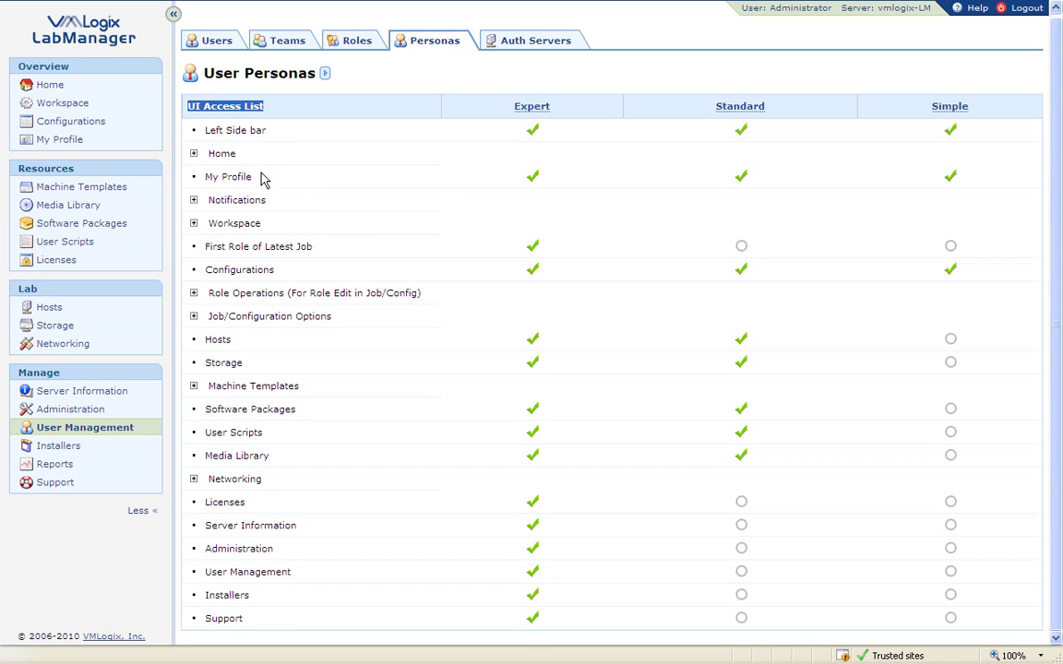
pyautogui.click(193, 154)
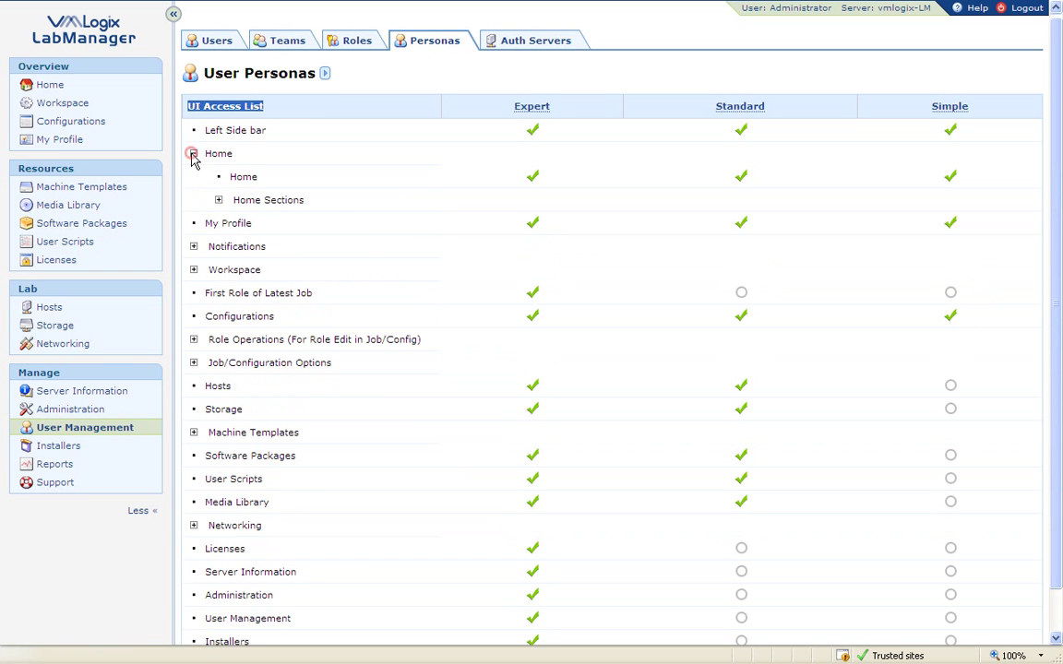
pyautogui.click(219, 200)
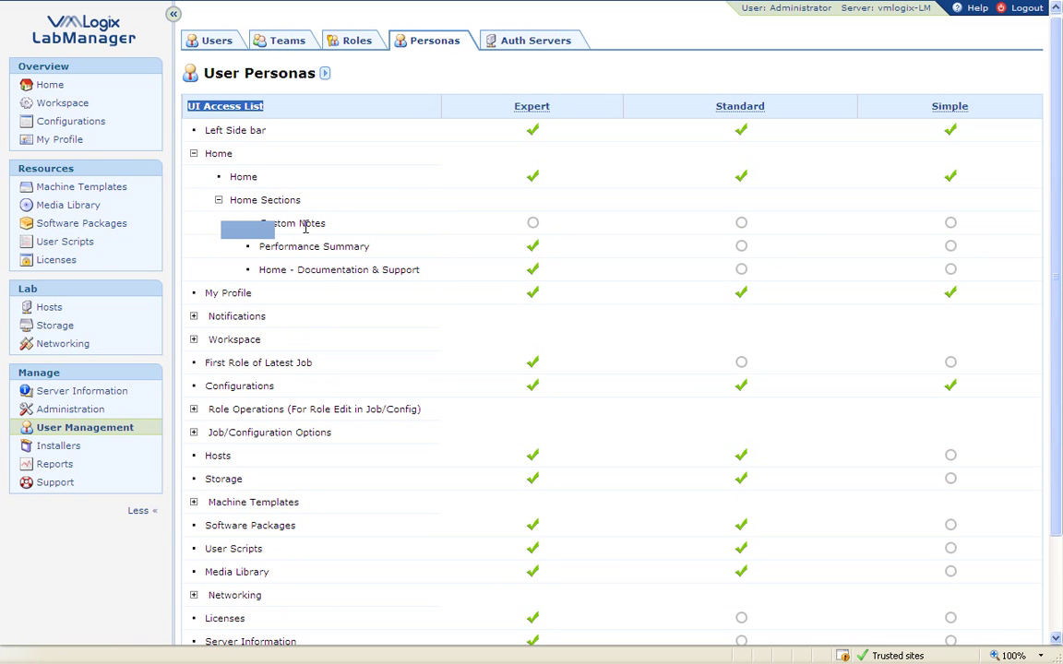
pyautogui.click(193, 315)
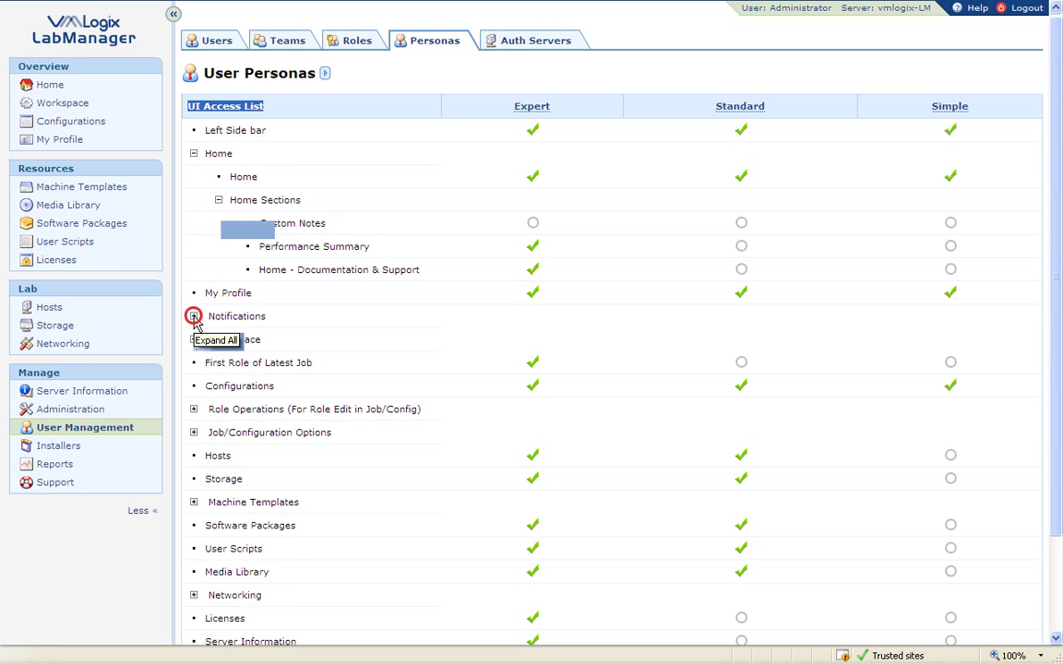
pyautogui.scroll(-3, 434, 298)
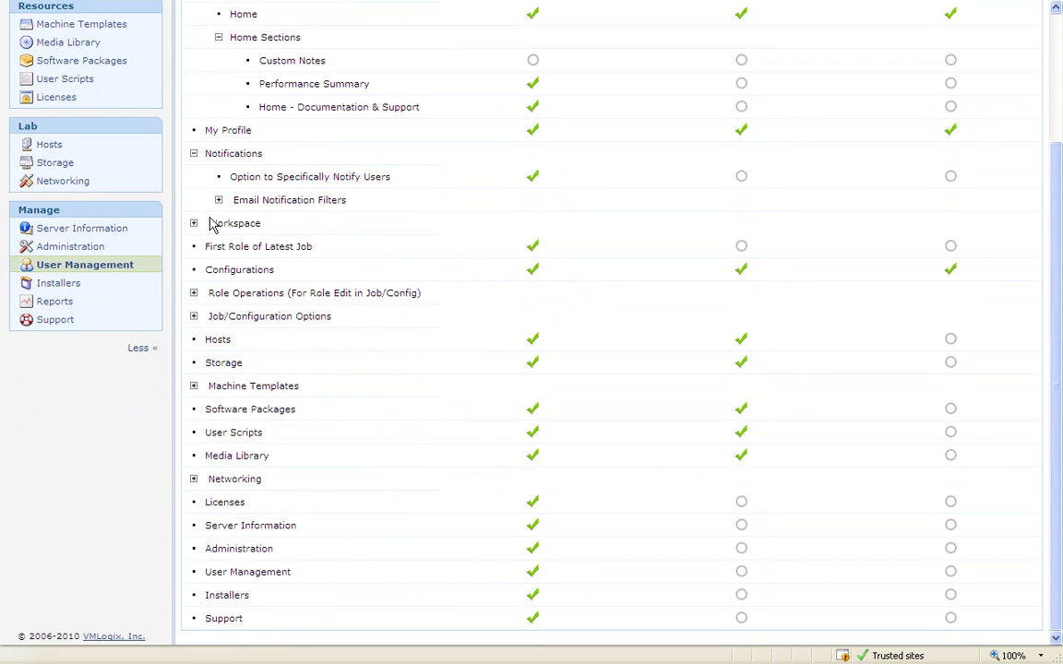
# Expand Workspace, Active Jobs, Job Details and Role Console Tab to reveal VM Power Operations.
pyautogui.click(193, 223)
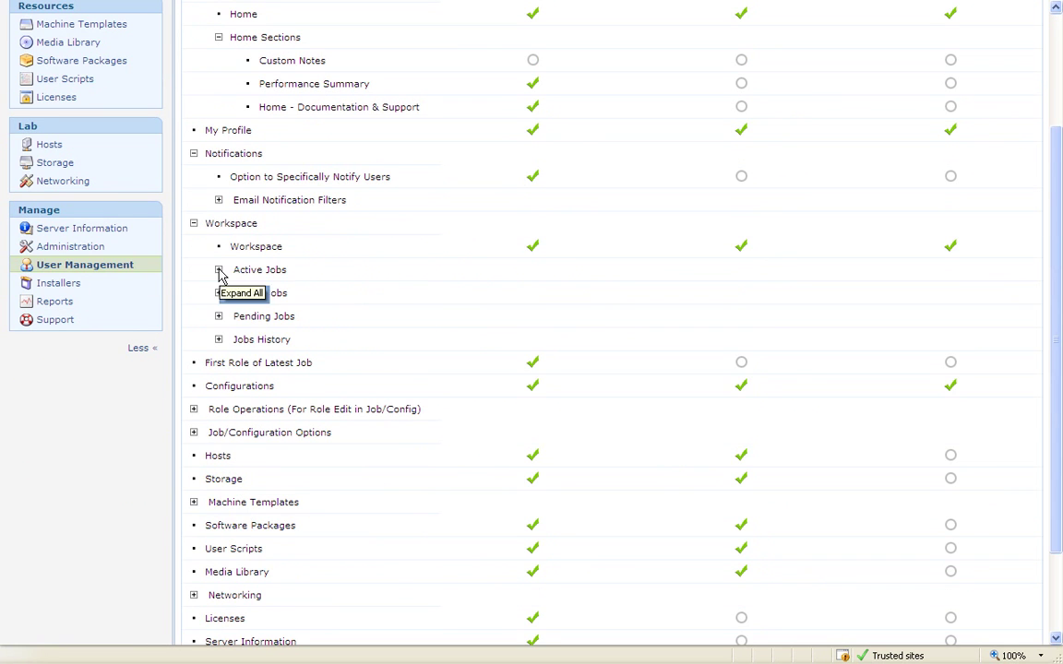
pyautogui.click(219, 270)
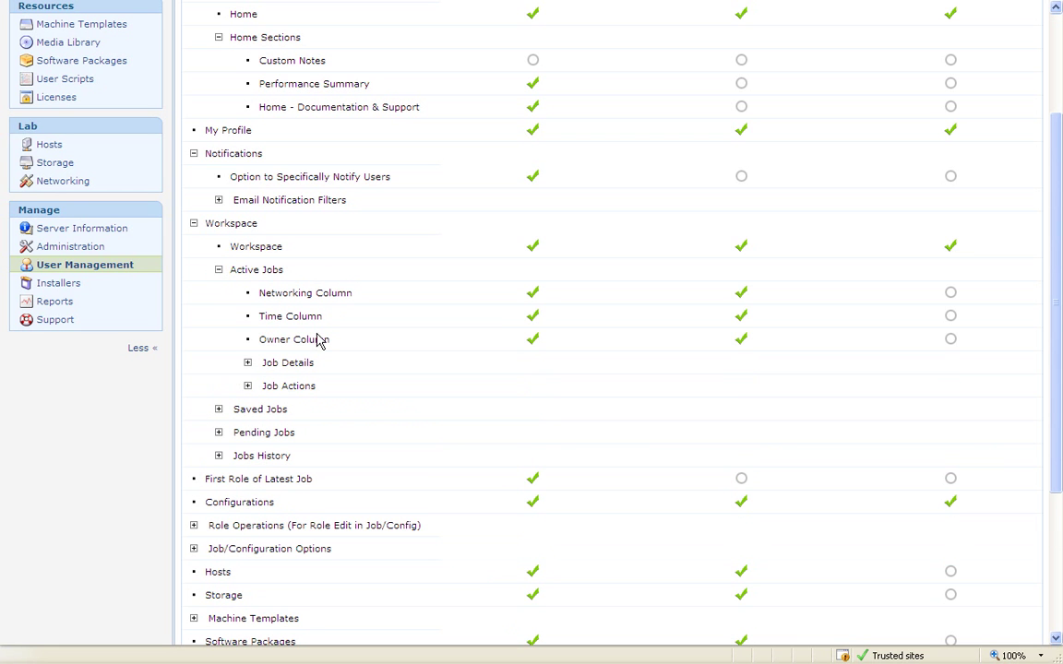
pyautogui.click(248, 362)
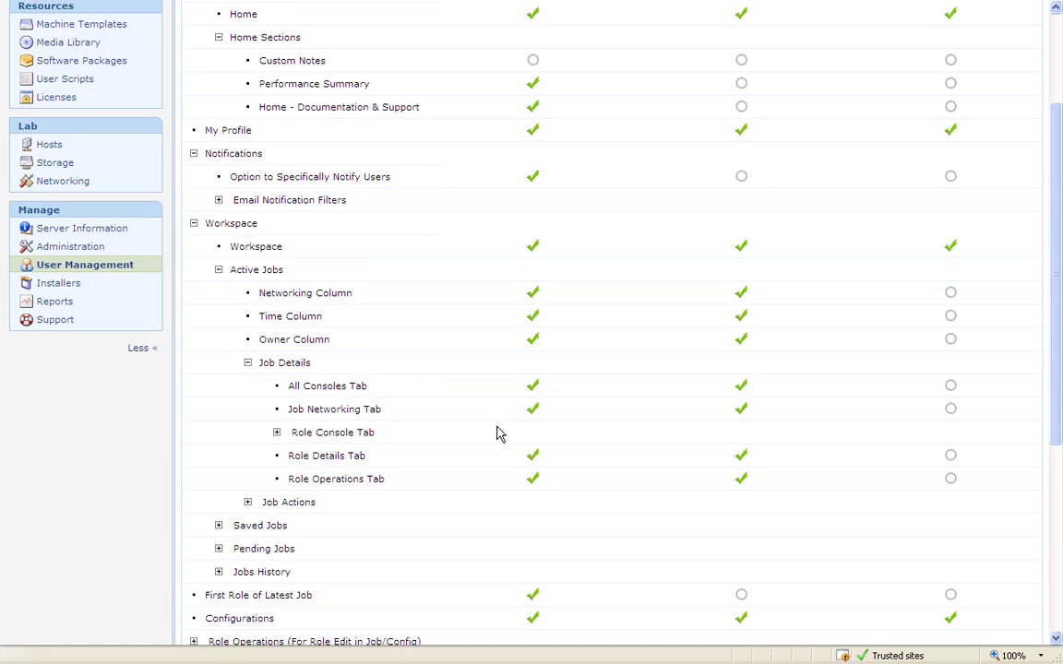
pyautogui.scroll(-3, 409, 406)
pyautogui.click(276, 239)
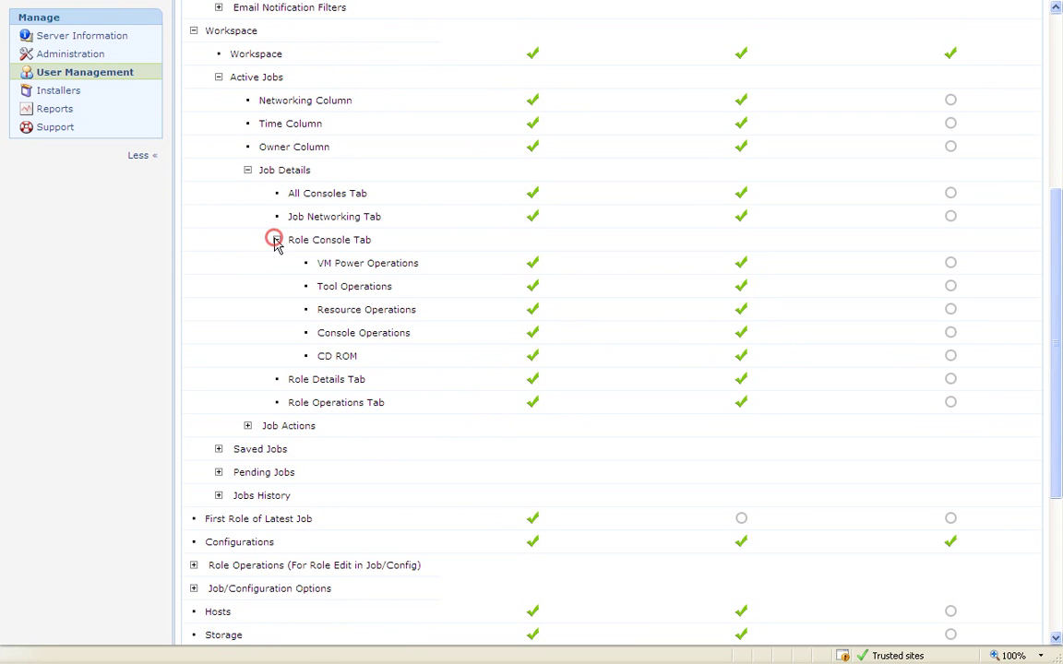
pyautogui.moveTo(315, 263); pyautogui.dragTo(420, 263)
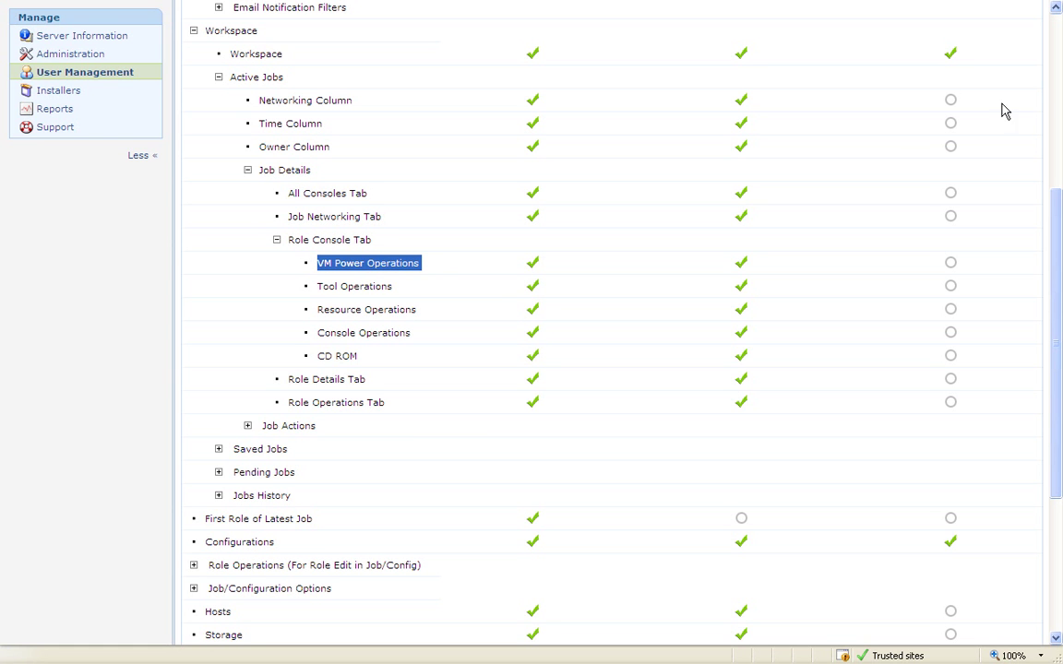
pyautogui.moveTo(1051, 237); pyautogui.dragTo(1055, 55)
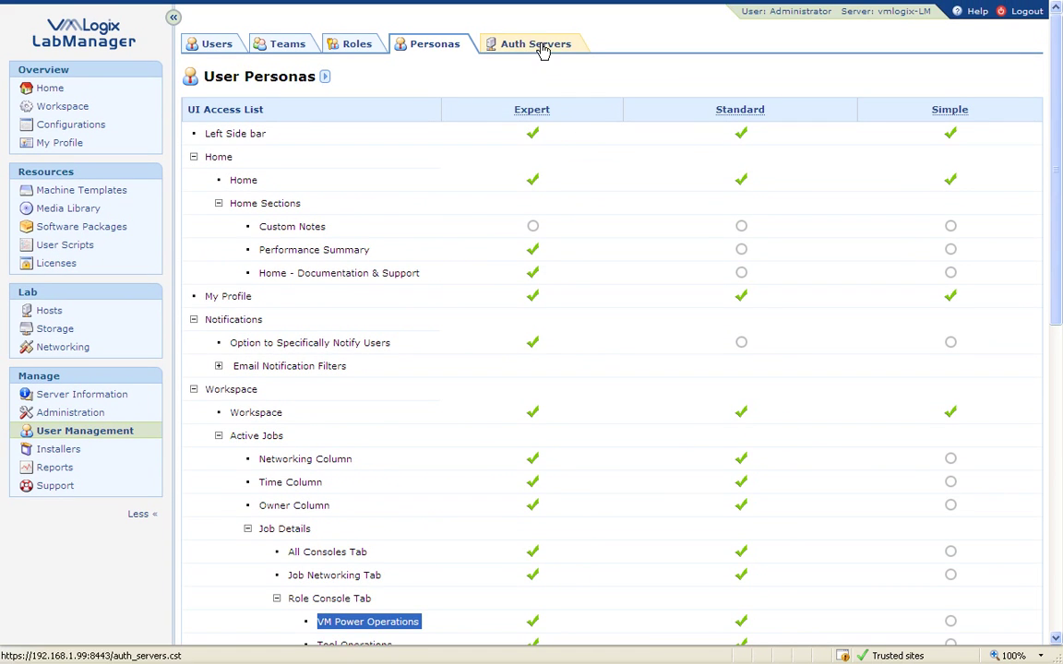
# Open the Add Authentication Server form from the Authentication Servers list.
pyautogui.click(540, 47)
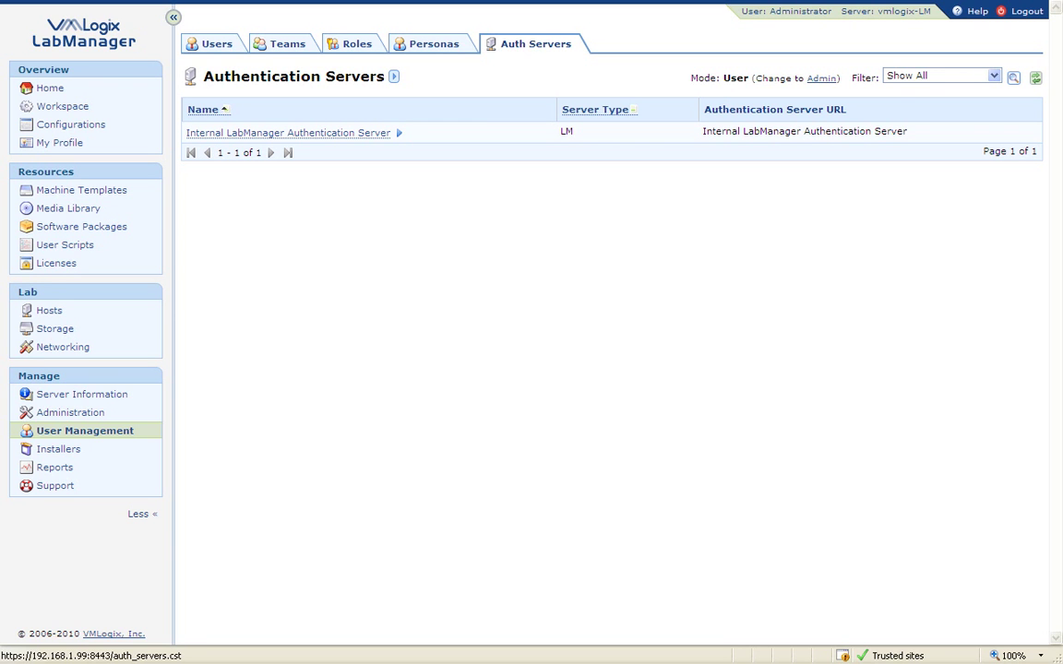
pyautogui.click(395, 77)
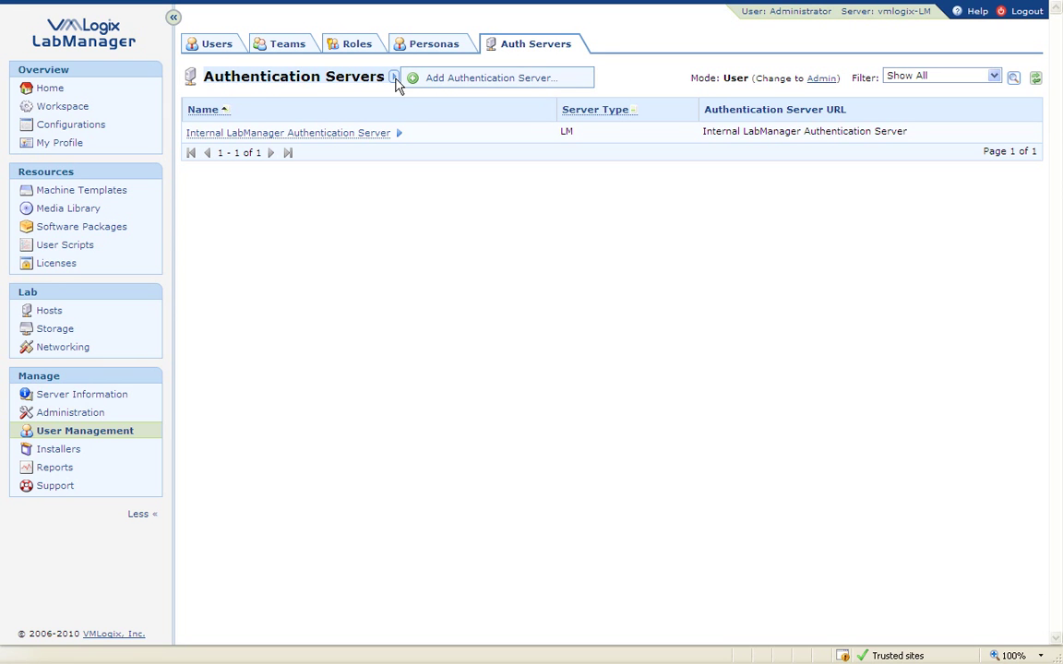
pyautogui.click(428, 82)
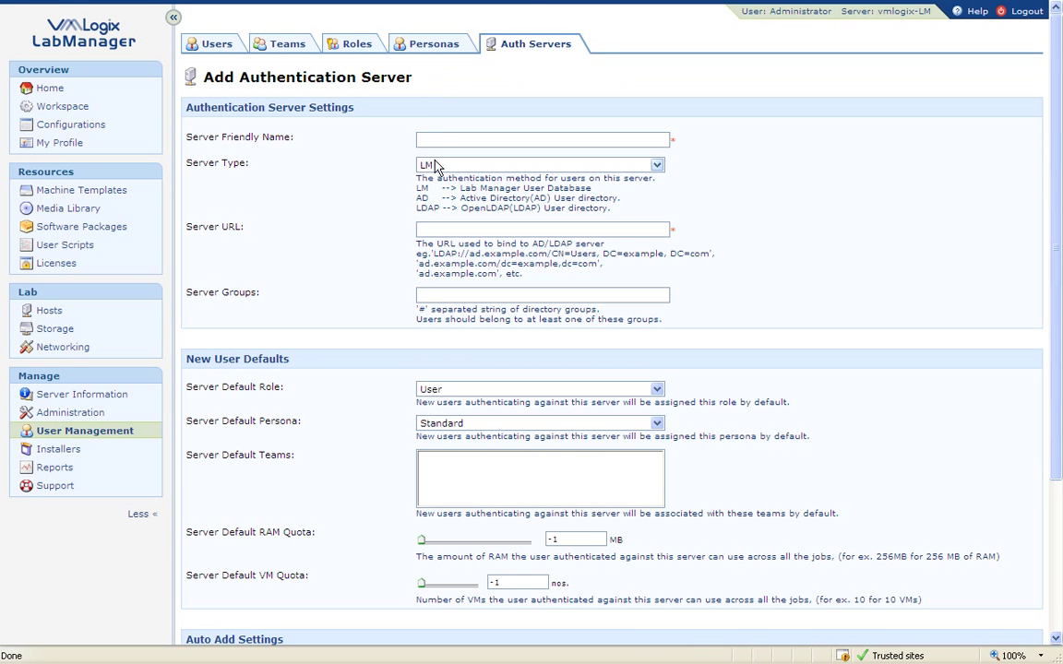
# Set the Server Type to LDAP after briefly trying AD, revealing the uid identifier field.
pyautogui.click(435, 164)
pyautogui.click(430, 175)
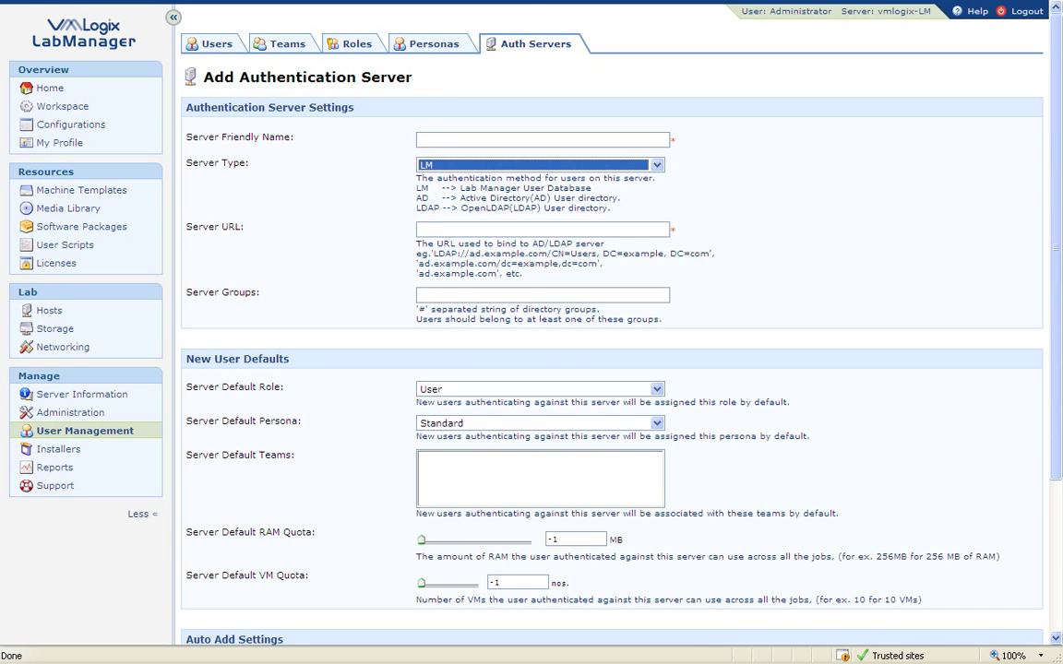
pyautogui.click(441, 166)
pyautogui.click(440, 188)
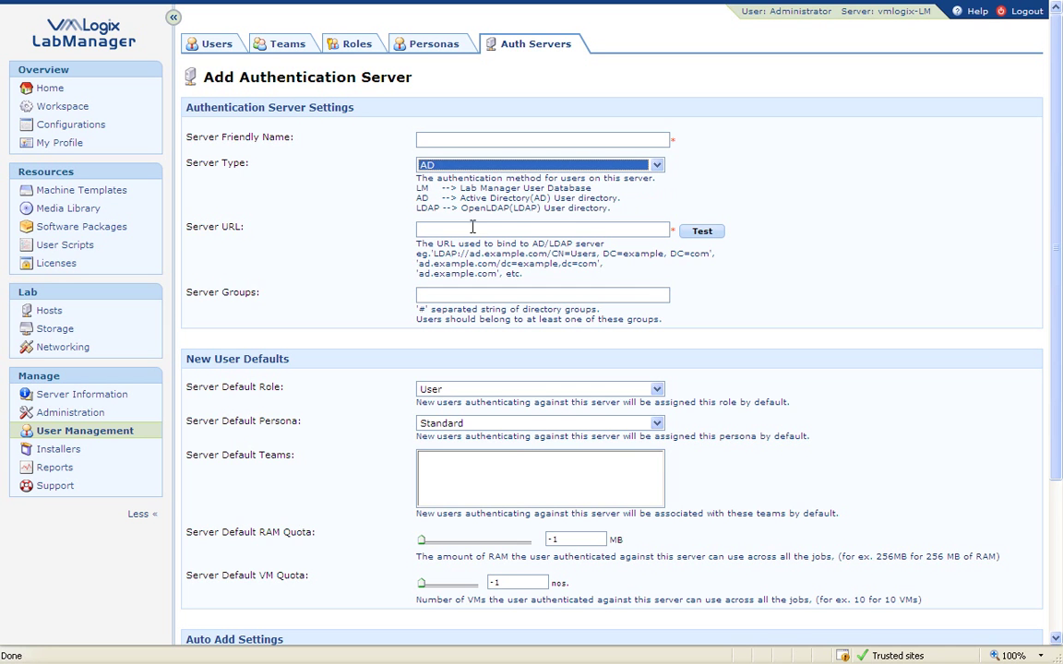
pyautogui.click(459, 167)
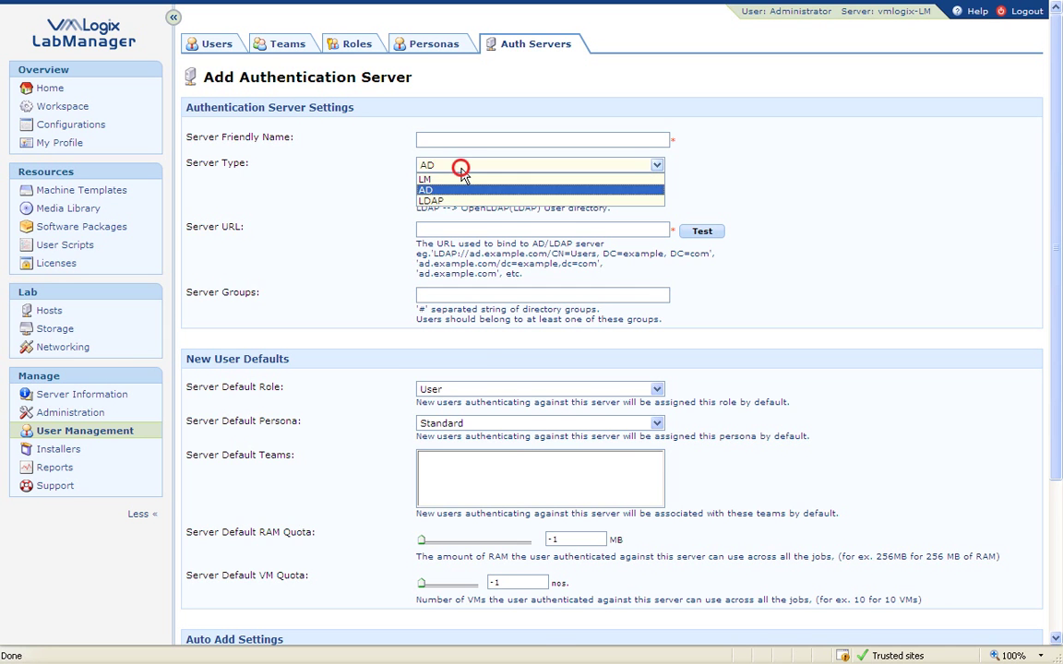
pyautogui.click(427, 200)
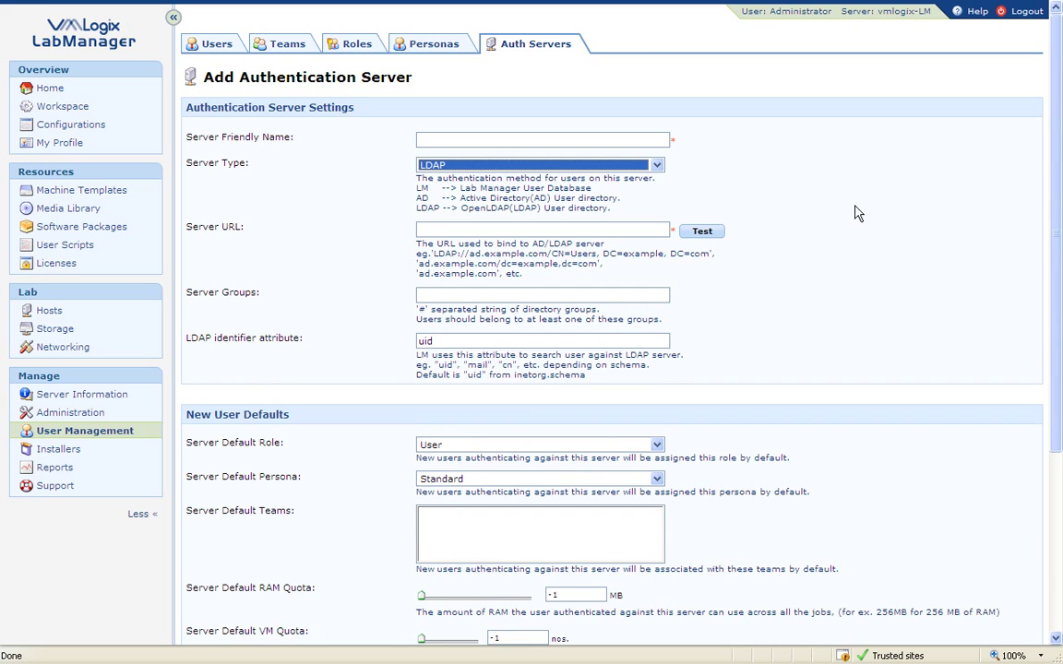
pyautogui.moveTo(1054, 146); pyautogui.dragTo(1059, 165)
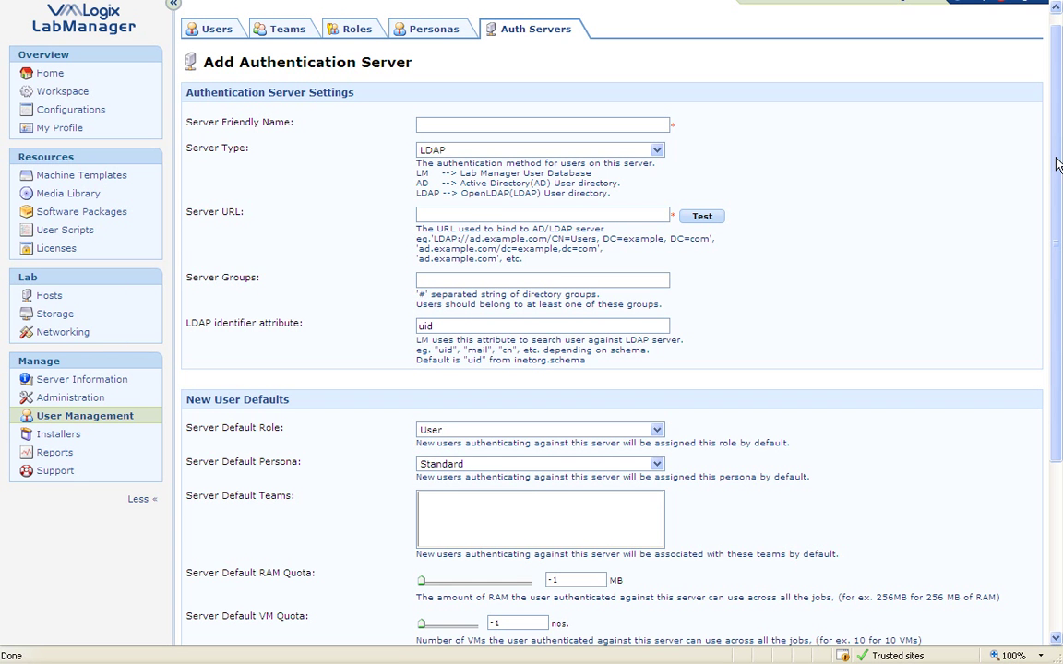
pyautogui.moveTo(1058, 164); pyautogui.dragTo(1055, 216)
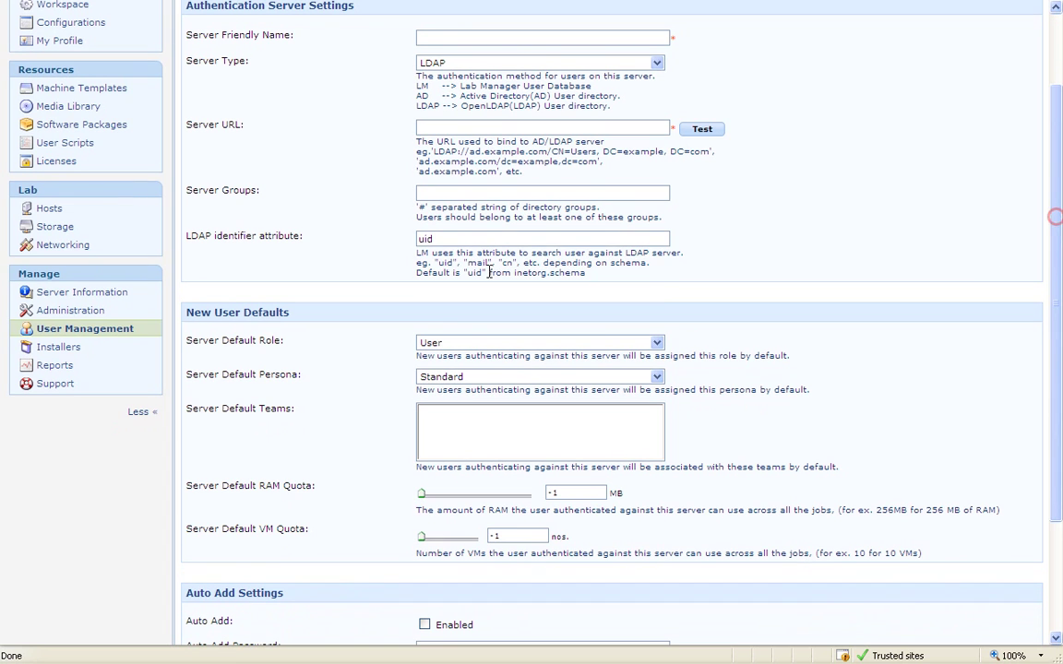
pyautogui.doubleClick(442, 241)
pyautogui.moveTo(333, 243); pyautogui.dragTo(215, 240)
pyautogui.click(462, 174)
pyautogui.click(455, 188)
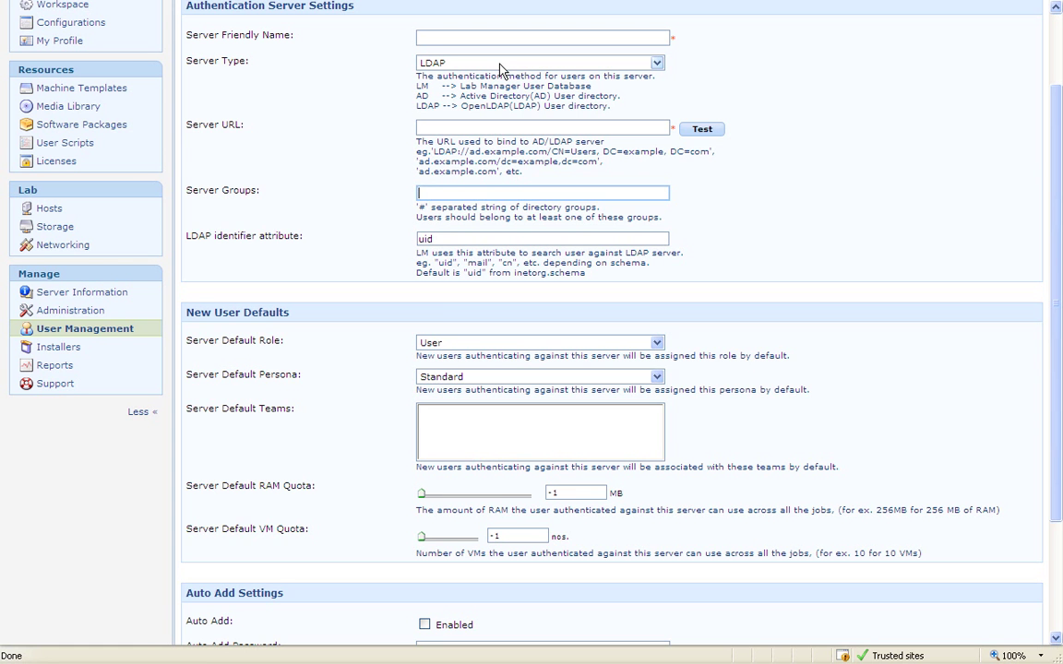
pyautogui.moveTo(1055, 257); pyautogui.dragTo(1057, 383)
pyautogui.moveTo(295, 152); pyautogui.dragTo(187, 153)
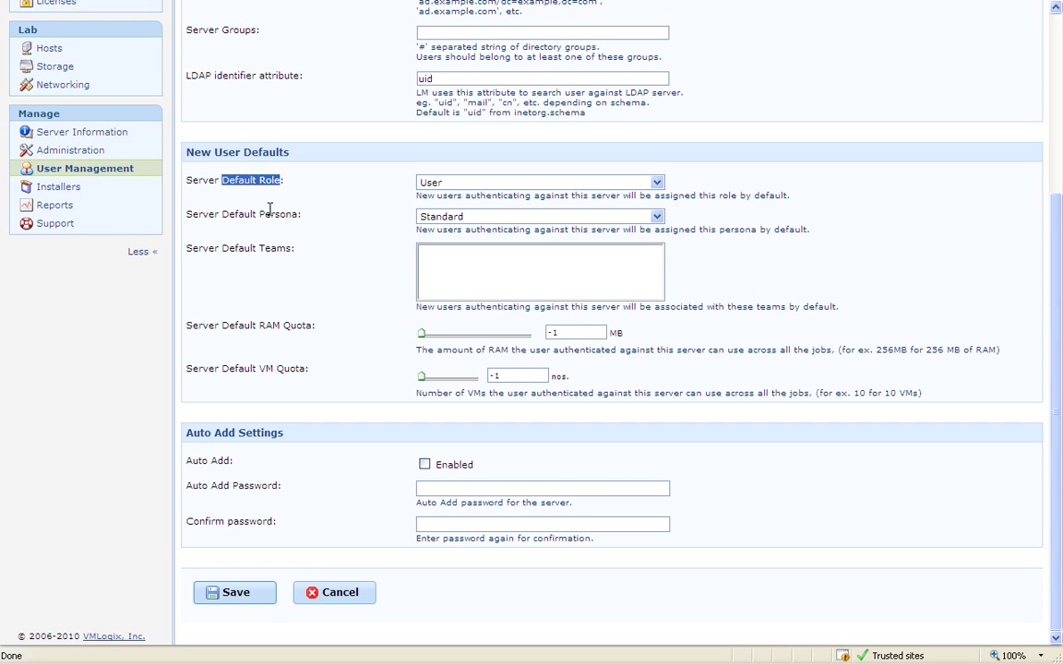
pyautogui.moveTo(222, 214); pyautogui.dragTo(222, 248)
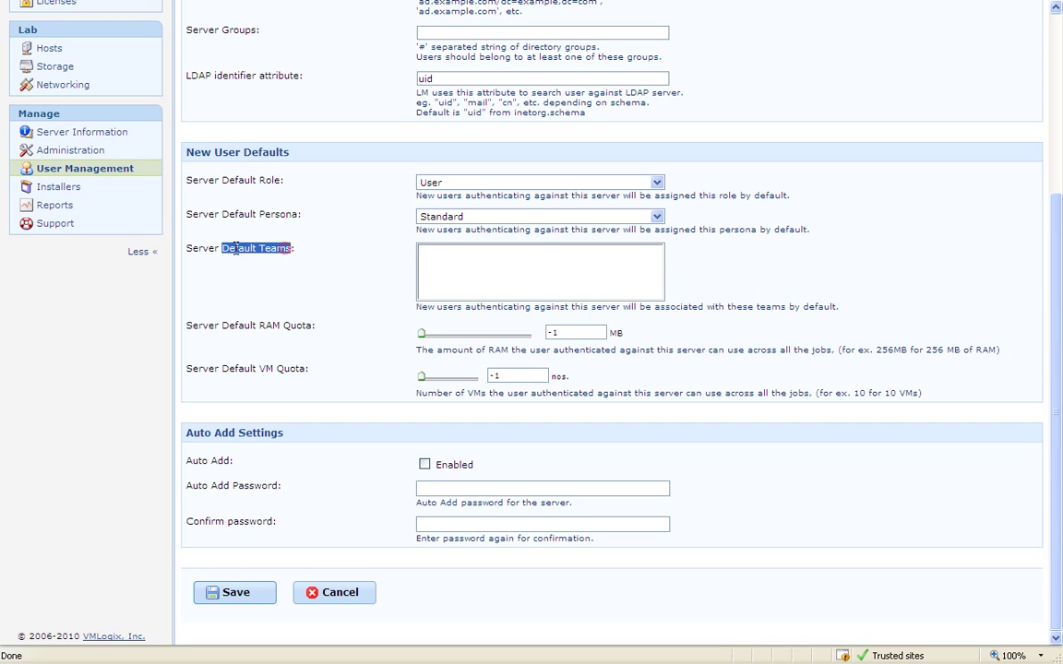
pyautogui.moveTo(315, 327); pyautogui.dragTo(186, 327)
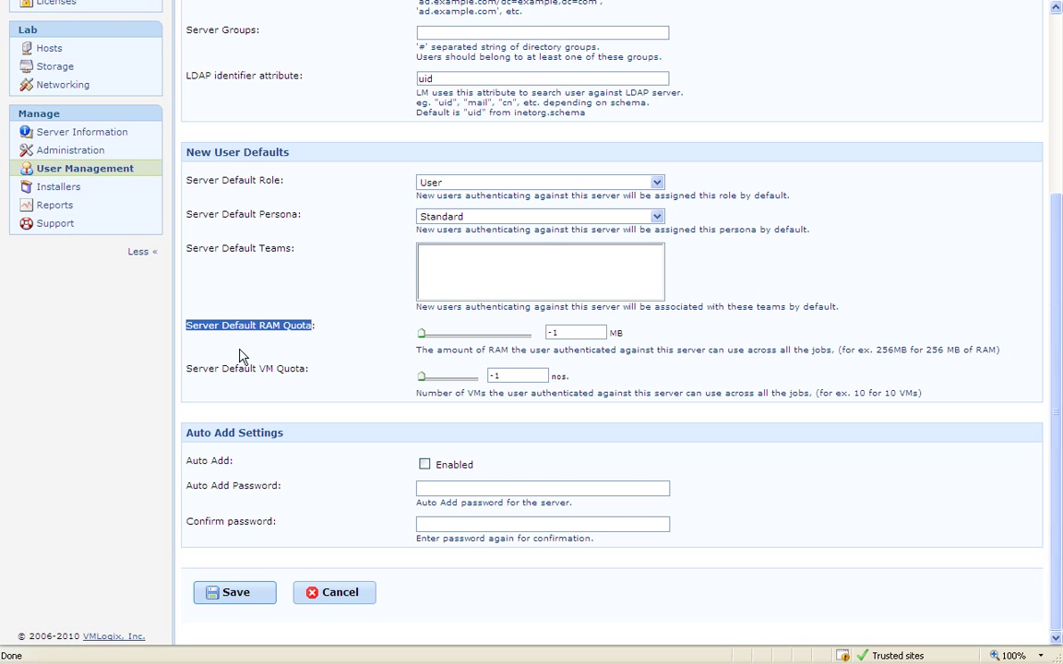
pyautogui.moveTo(305, 371); pyautogui.dragTo(196, 380)
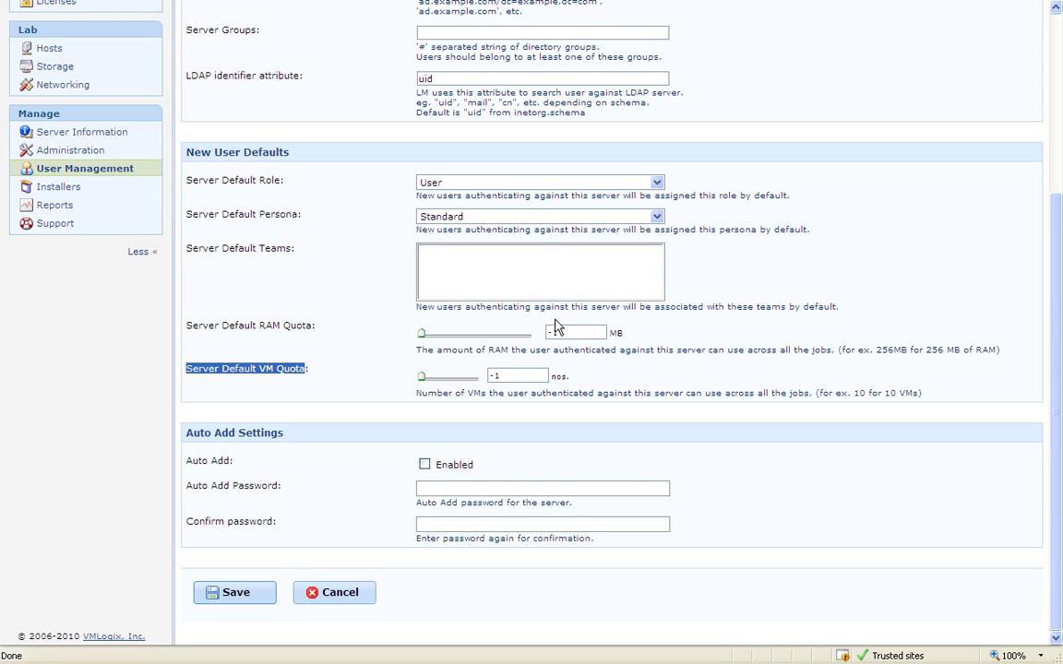
pyautogui.moveTo(307, 157); pyautogui.dragTo(180, 143)
pyautogui.click(388, 147)
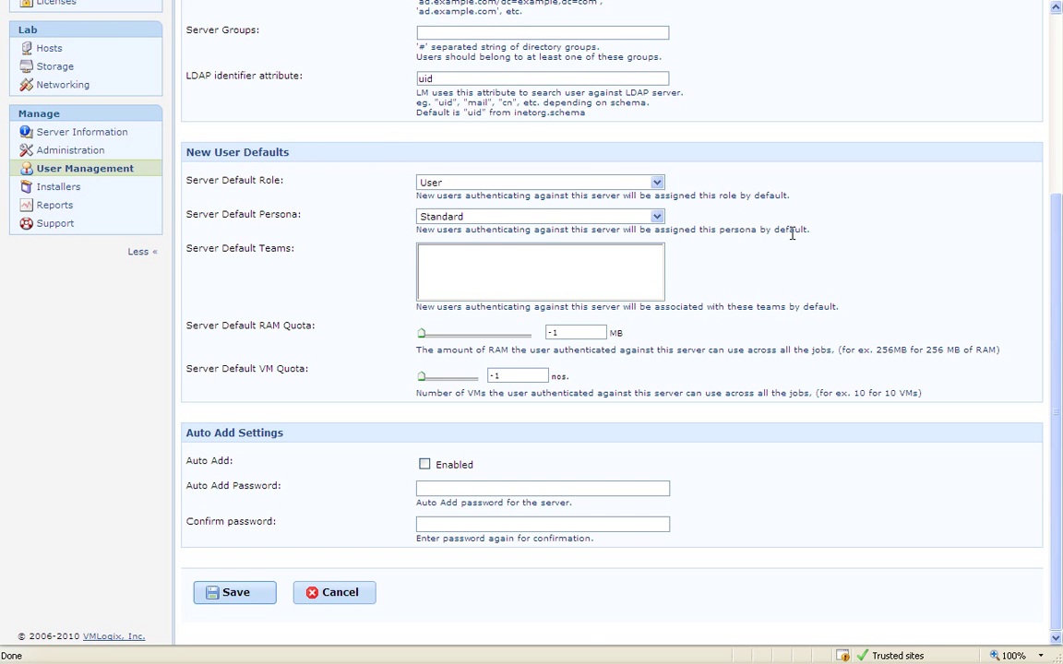
pyautogui.scroll(3, 799, 231)
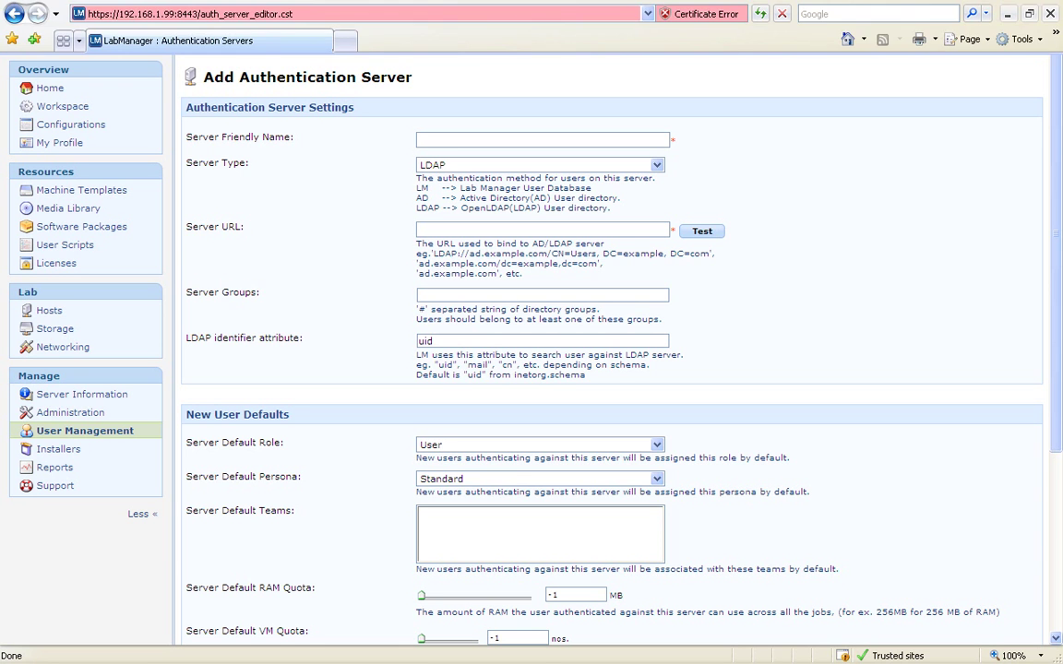
pyautogui.click(285, 44)
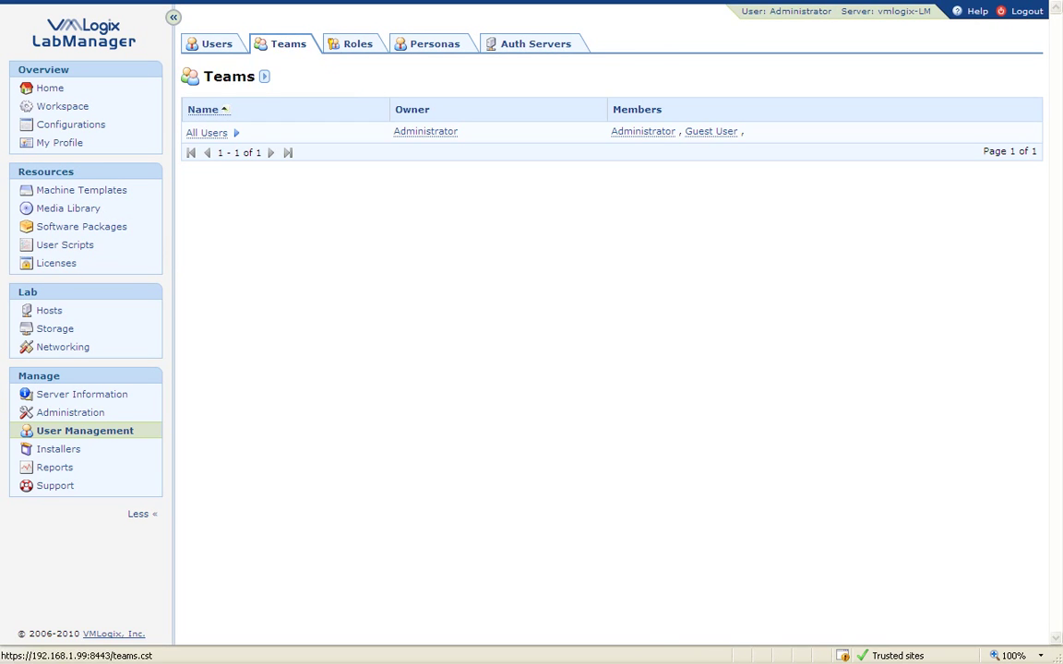
# Create and save a new team named 'Development Team', then return to the Teams list.
pyautogui.moveTo(264, 80)
pyautogui.click(305, 81)
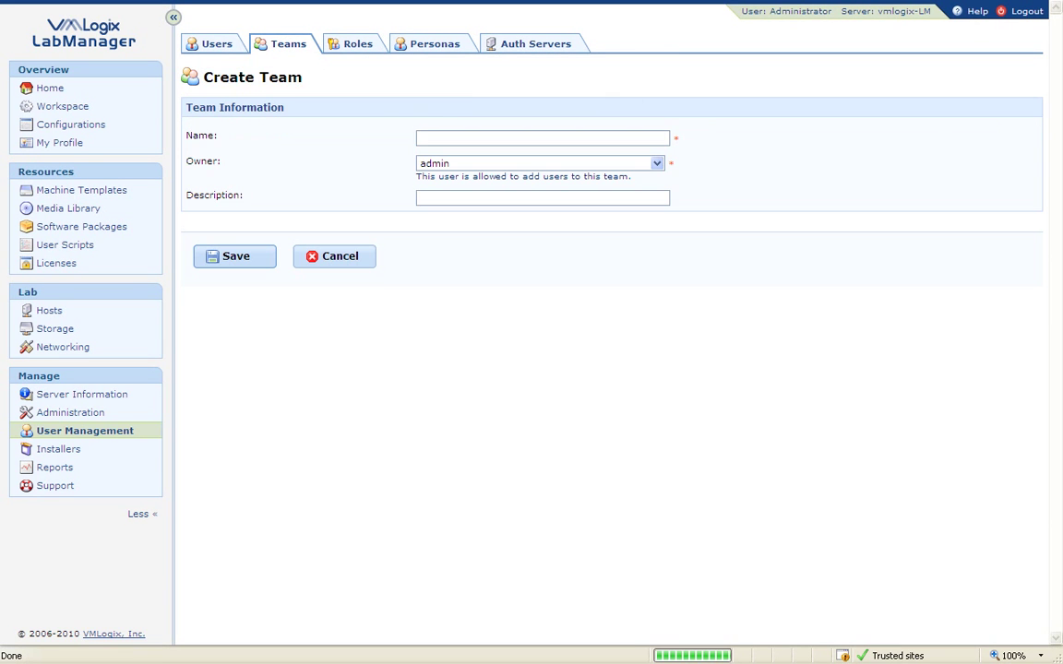
pyautogui.click(446, 137)
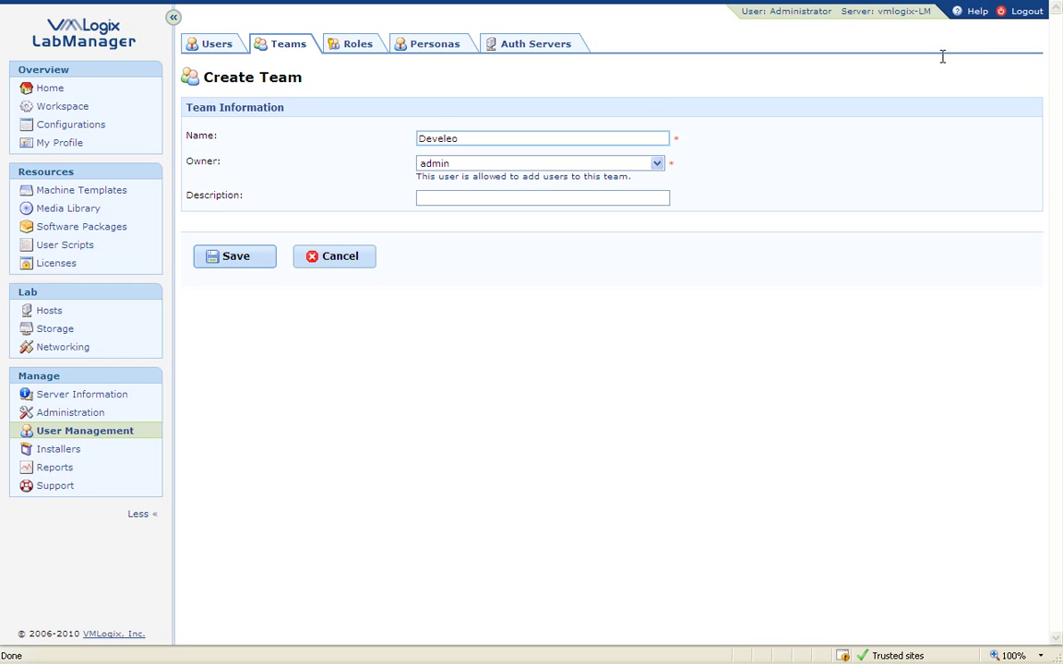
pyautogui.write('Developmen')
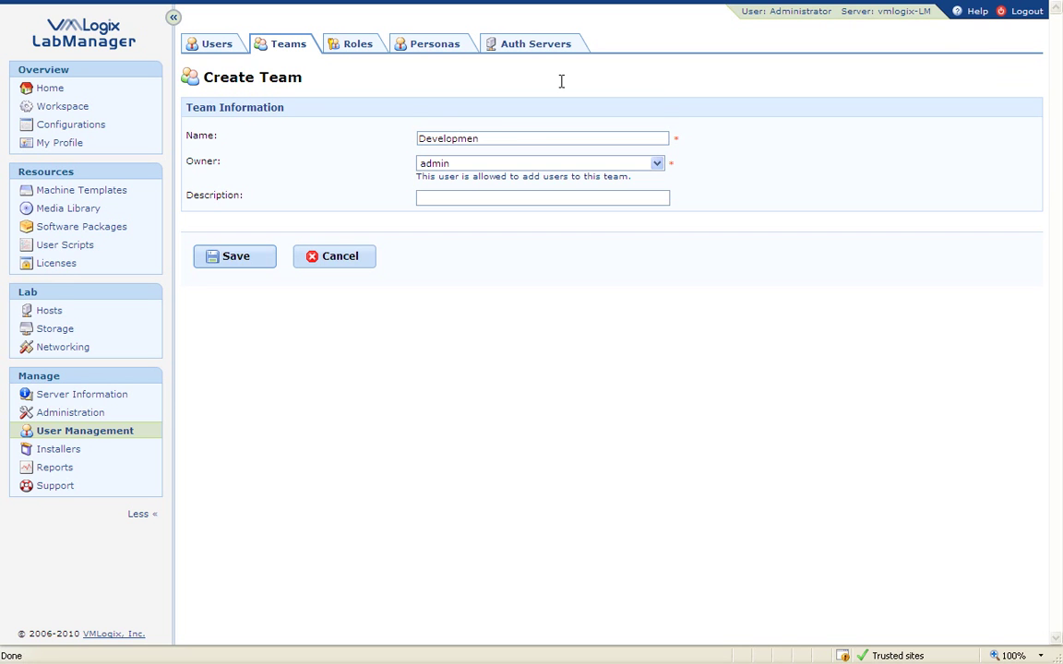
pyautogui.click(512, 134)
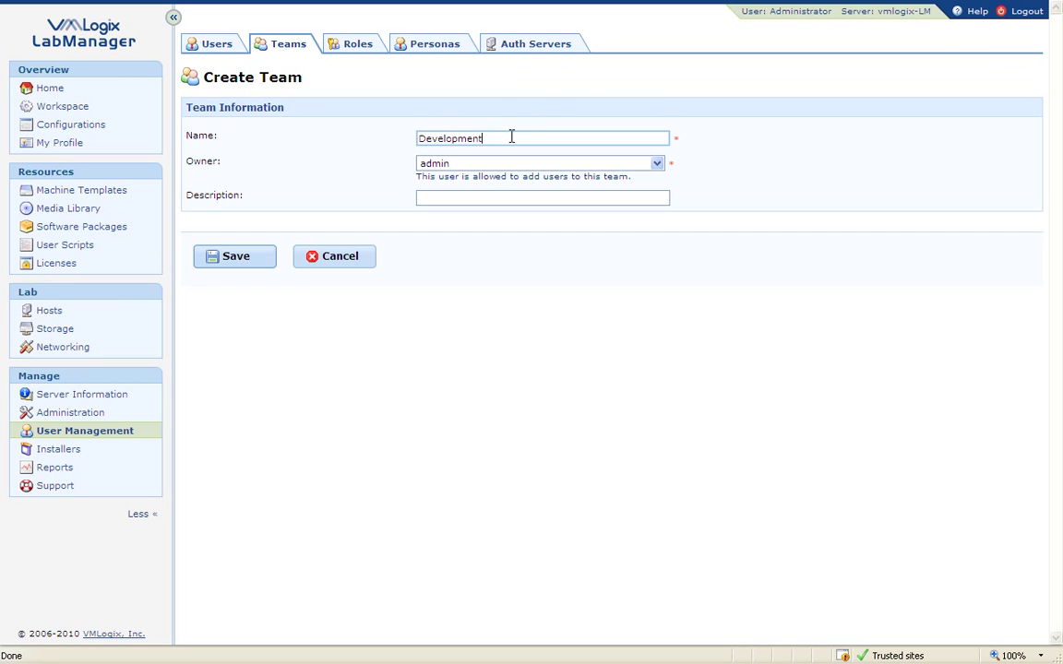
pyautogui.write('t Team')
pyautogui.click(242, 258)
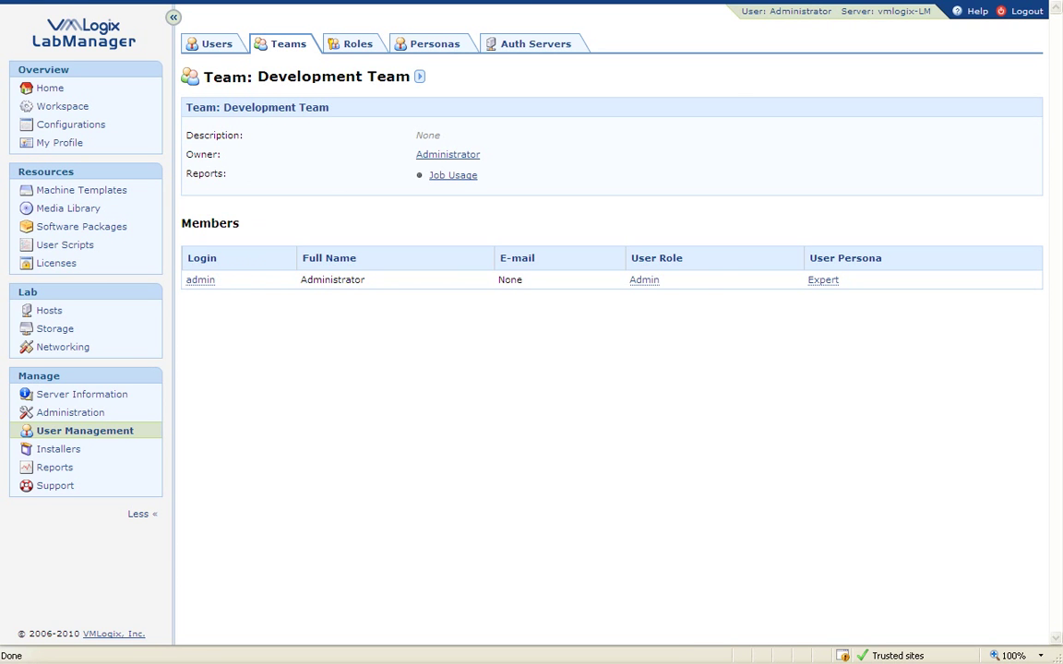
pyautogui.click(291, 43)
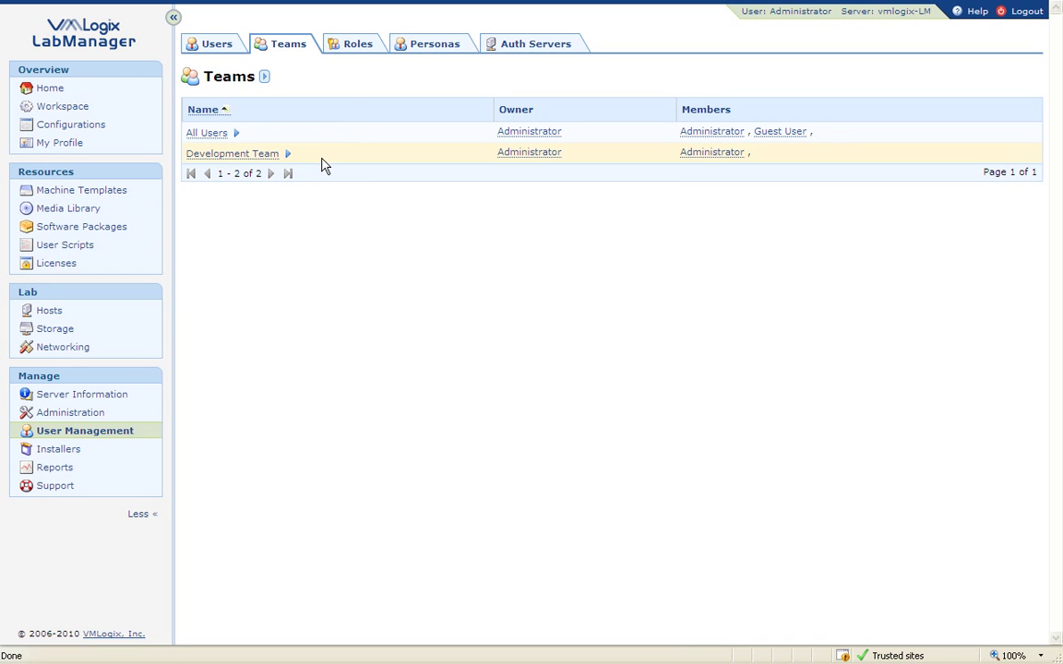
# Add a new role named 'Dev Role' on the User Roles page.
pyautogui.click(348, 46)
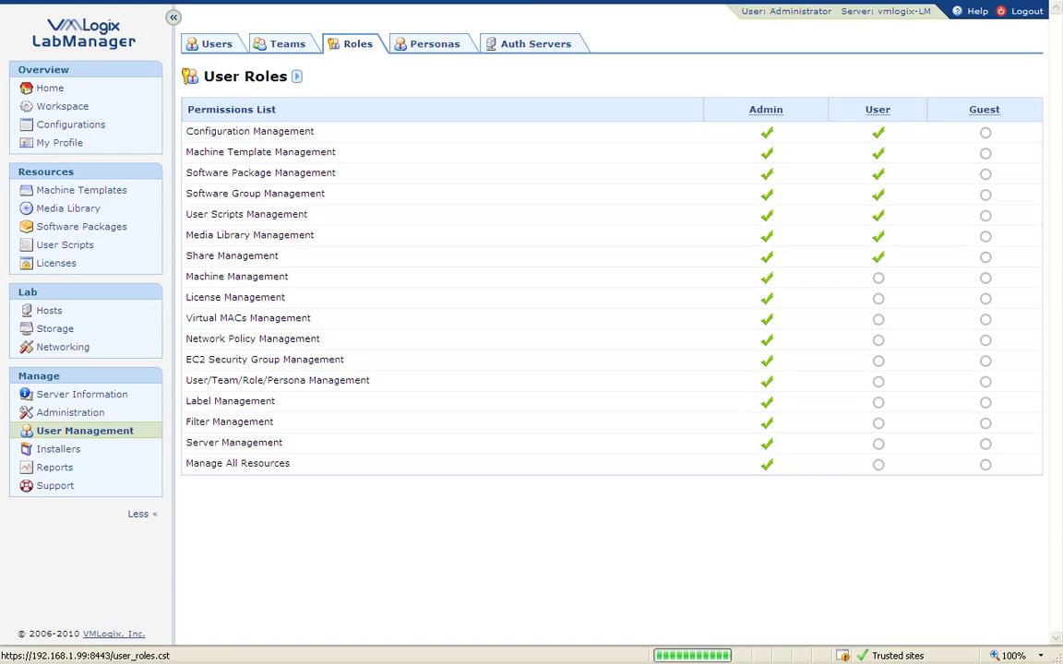
pyautogui.click(296, 77)
pyautogui.click(341, 78)
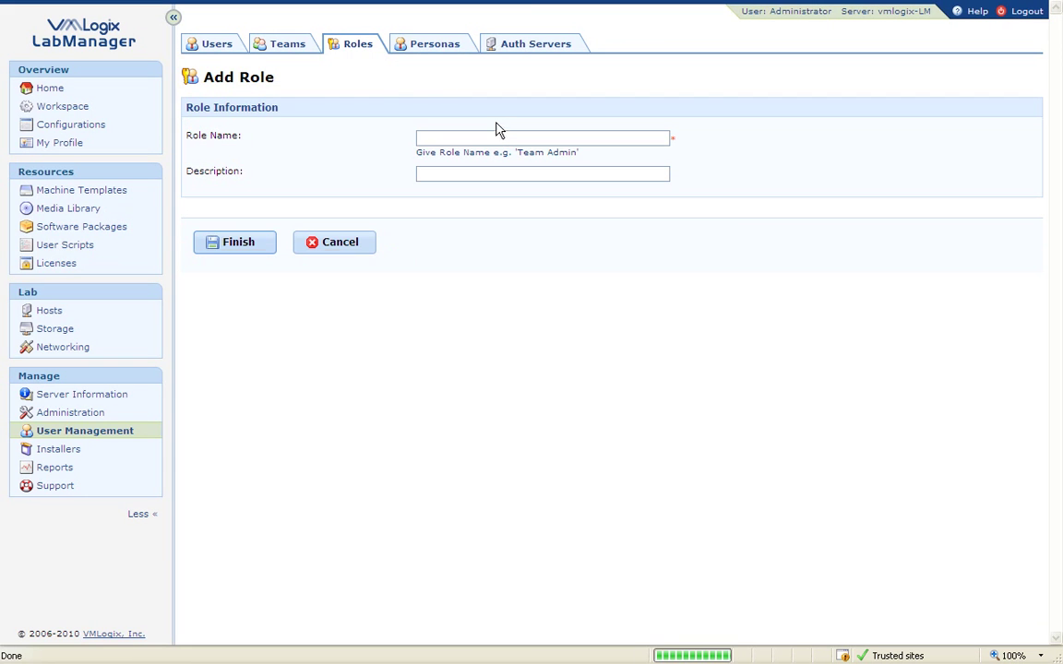
pyautogui.click(489, 137)
pyautogui.write('Dev Role')
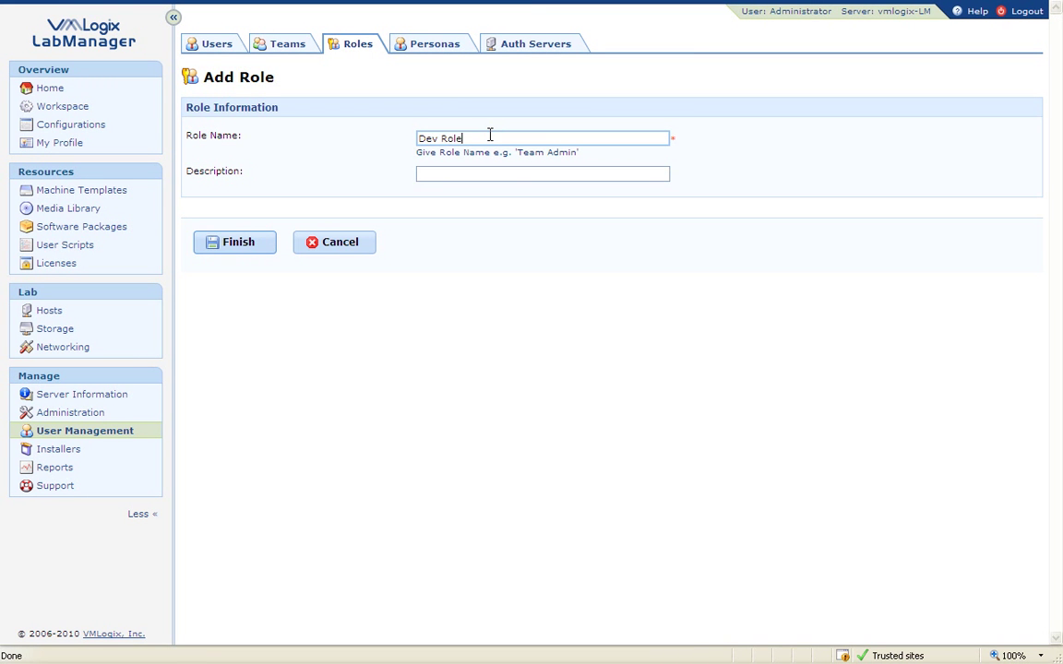
pyautogui.click(226, 244)
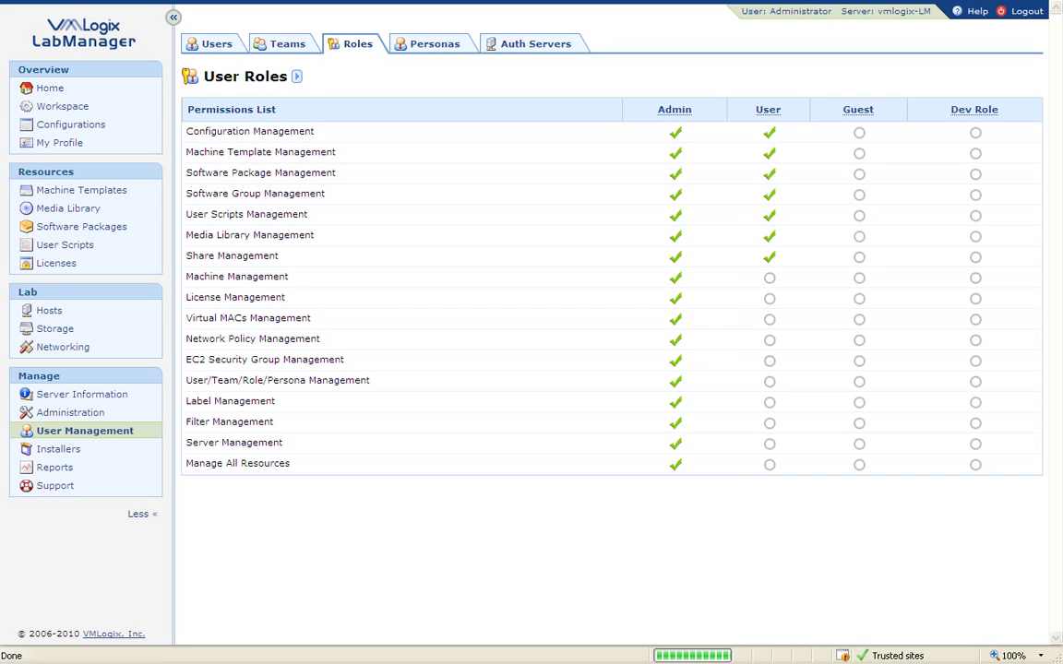
# Grant Dev Role Configuration Management and Share Management permissions and save.
pyautogui.click(296, 76)
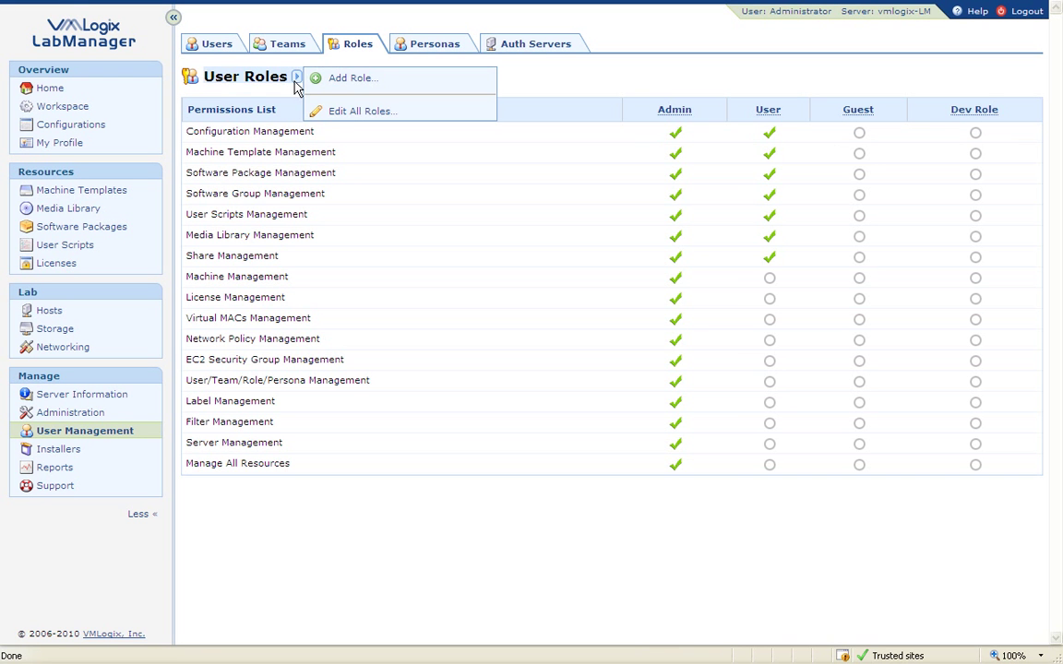
pyautogui.click(353, 112)
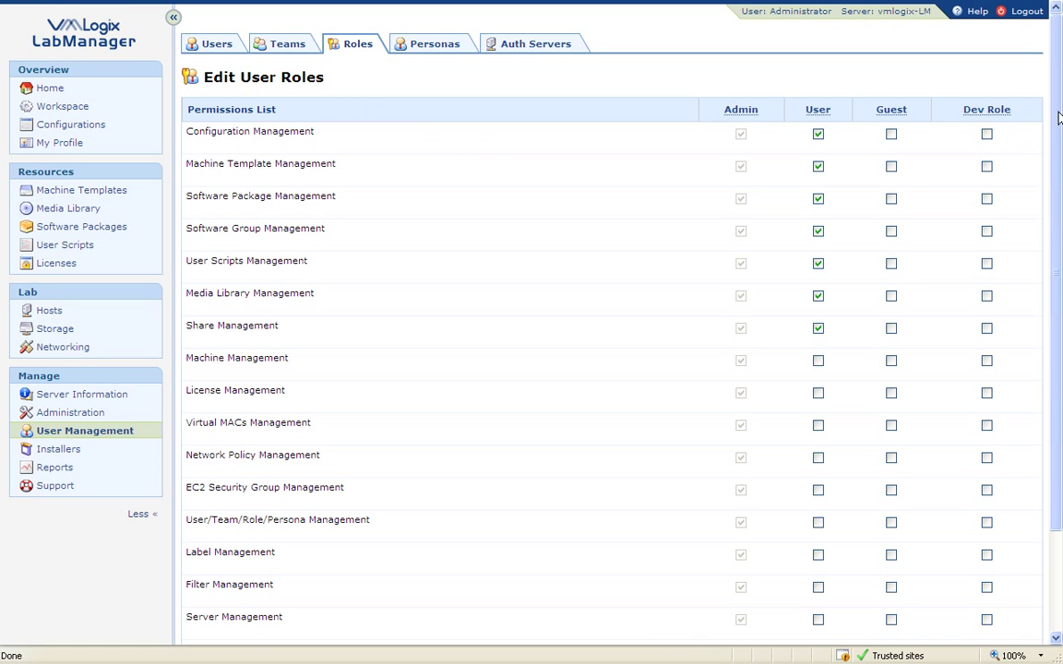
pyautogui.moveTo(1055, 105); pyautogui.dragTo(1058, 135)
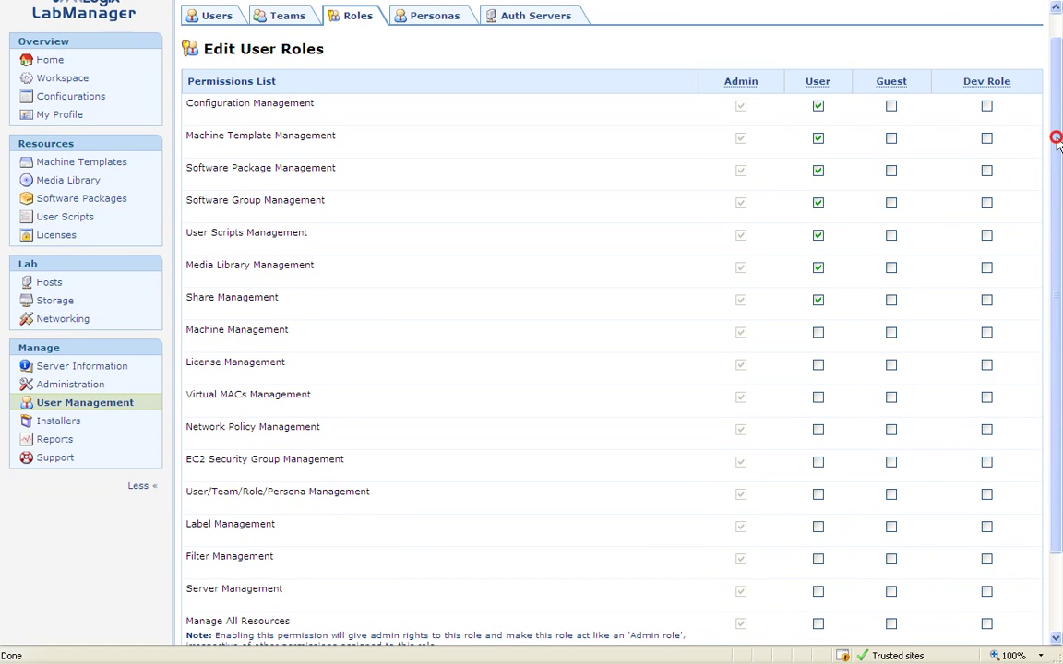
pyautogui.click(987, 107)
pyautogui.moveTo(1058, 143); pyautogui.dragTo(1059, 210)
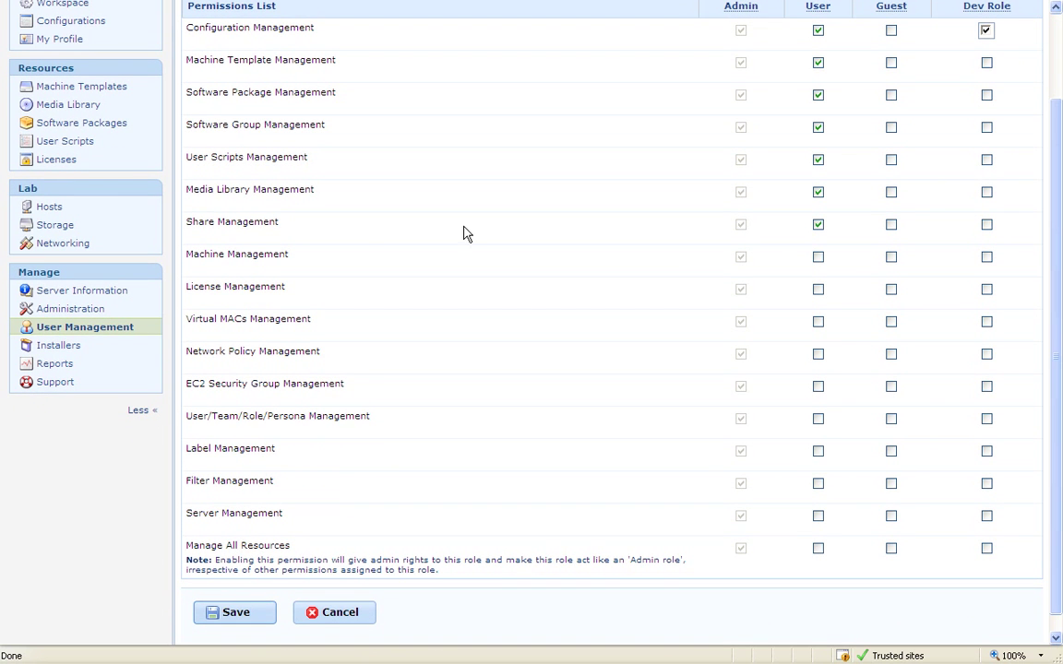
pyautogui.click(986, 225)
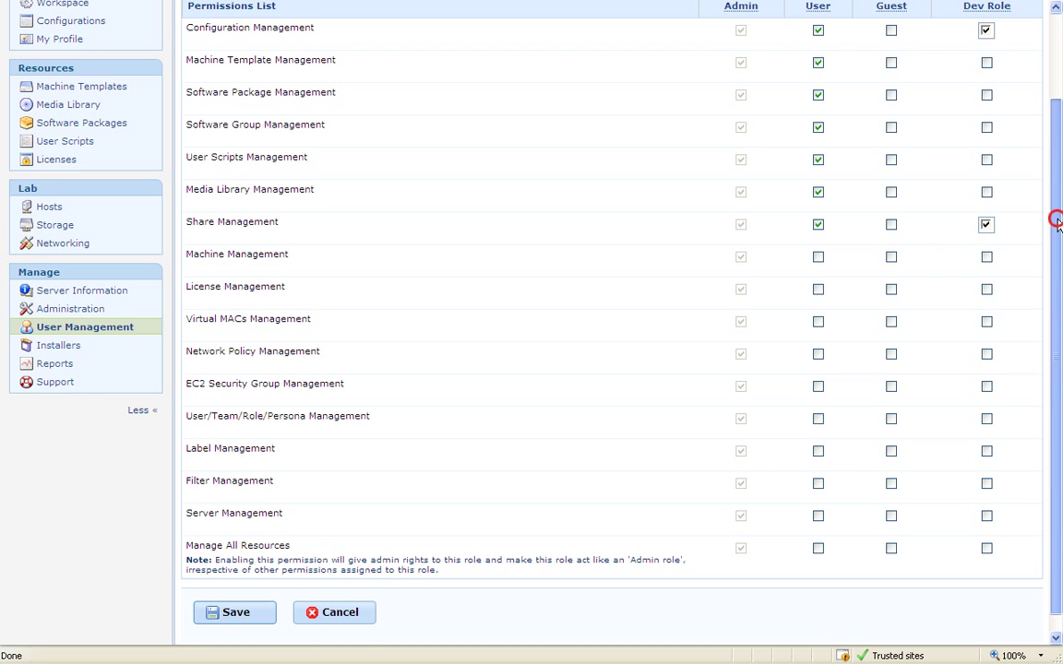
pyautogui.moveTo(1056, 221); pyautogui.dragTo(1058, 242)
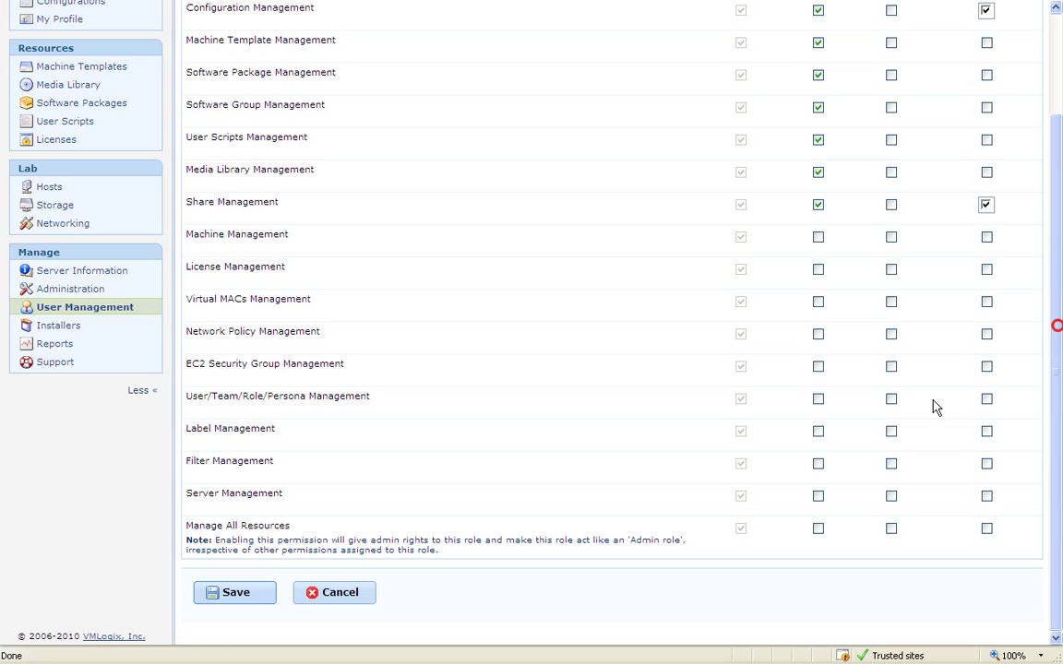
pyautogui.click(199, 601)
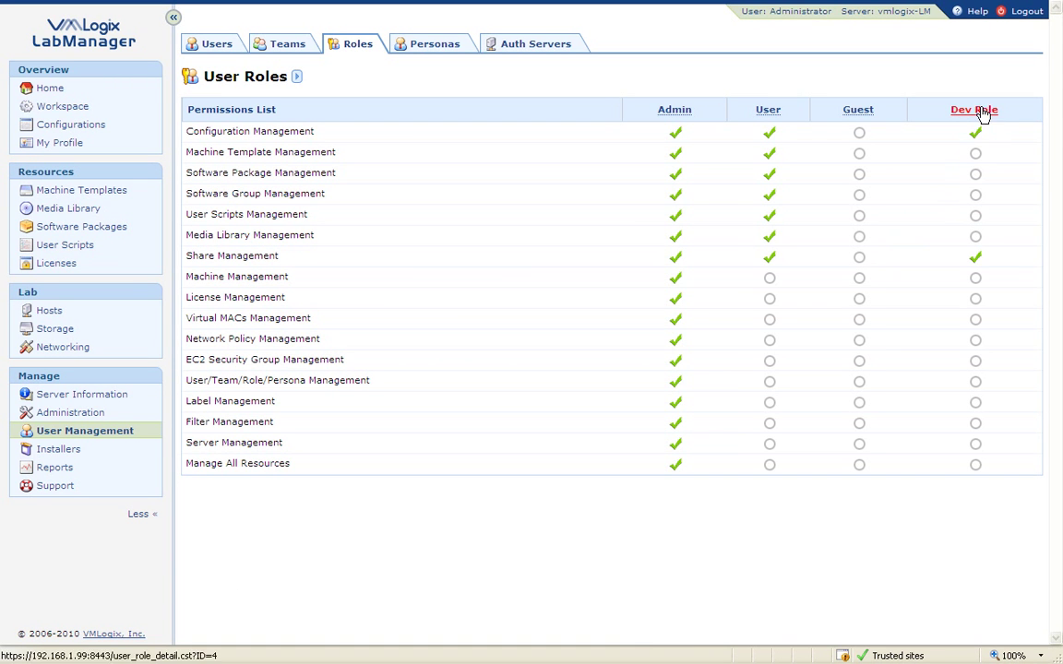
# Create a new persona named 'Dev Persona'.
pyautogui.click(423, 48)
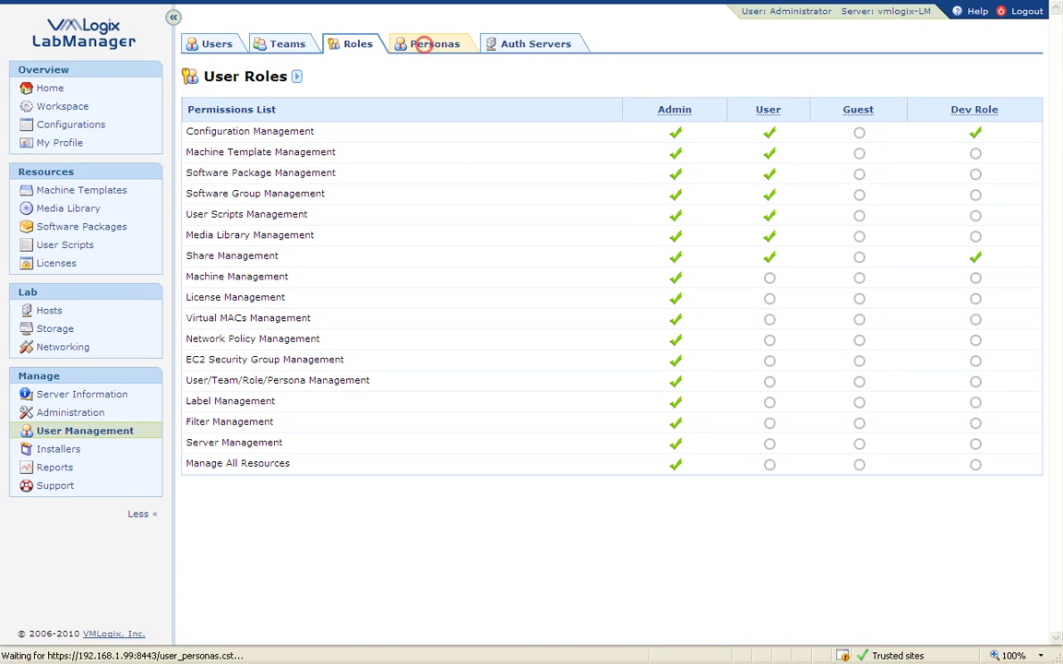
pyautogui.click(326, 79)
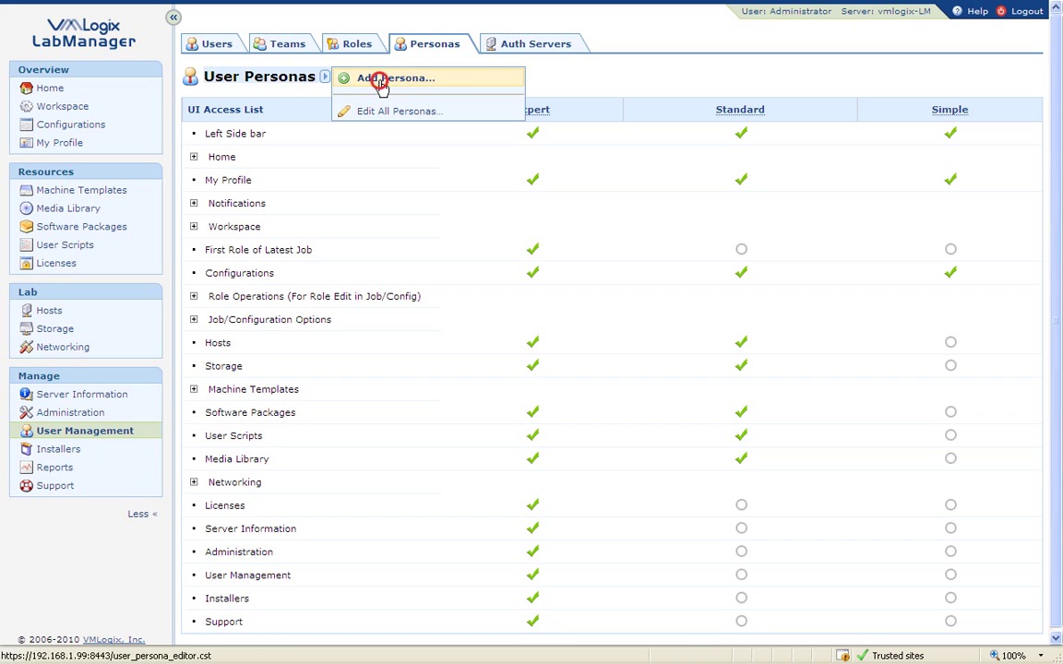
pyautogui.click(374, 80)
pyautogui.click(485, 137)
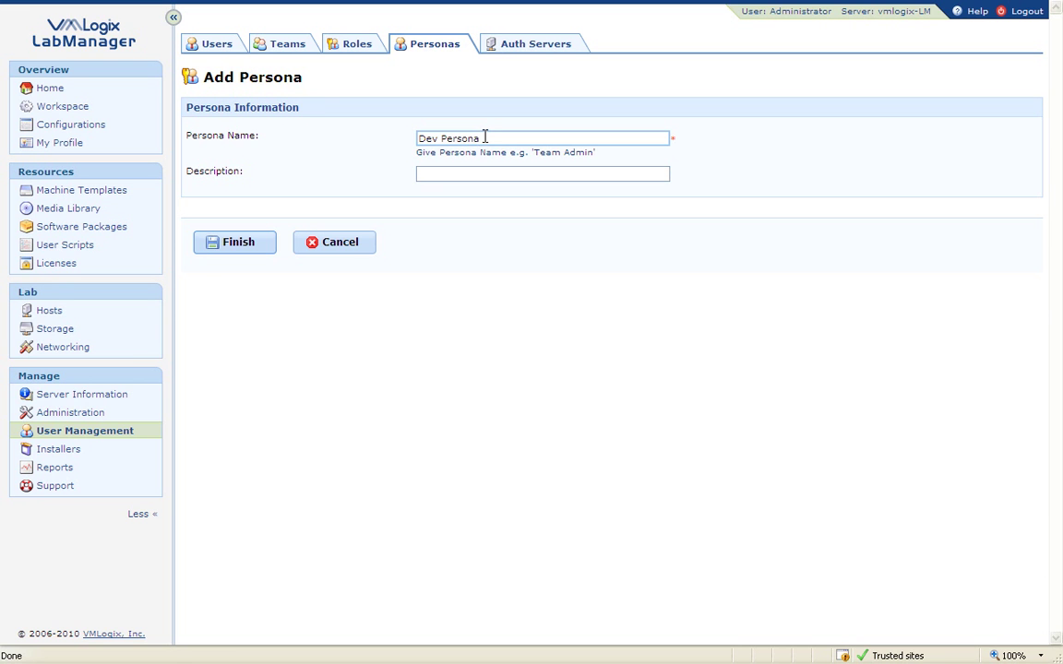
pyautogui.click(226, 246)
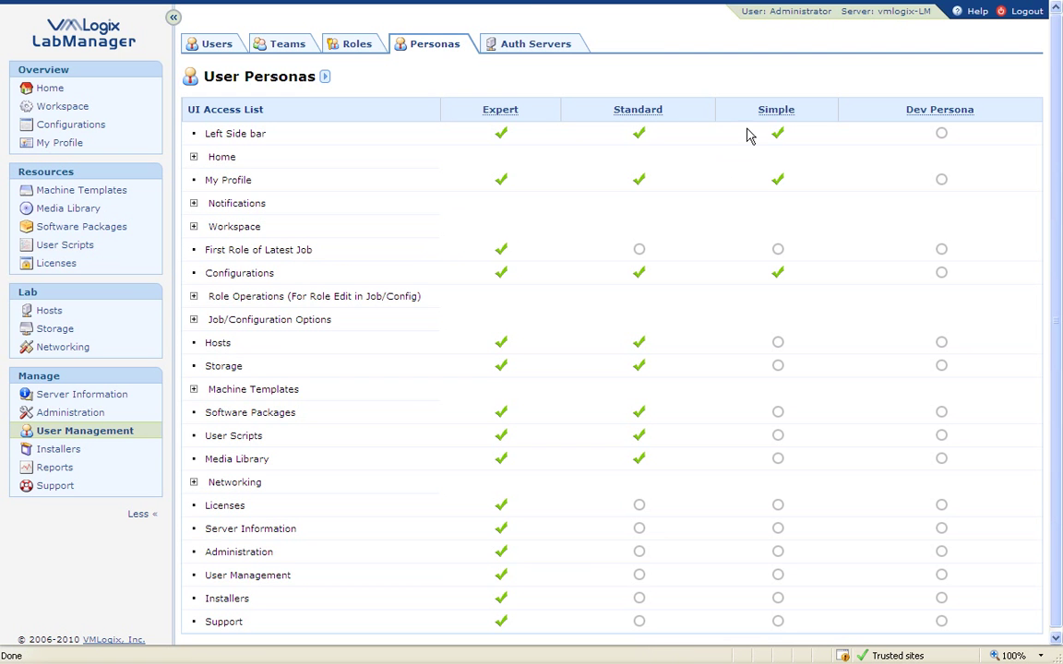
# Give Dev Persona access to the Left Side bar, Home, all Home Sections and My Profile.
pyautogui.click(324, 78)
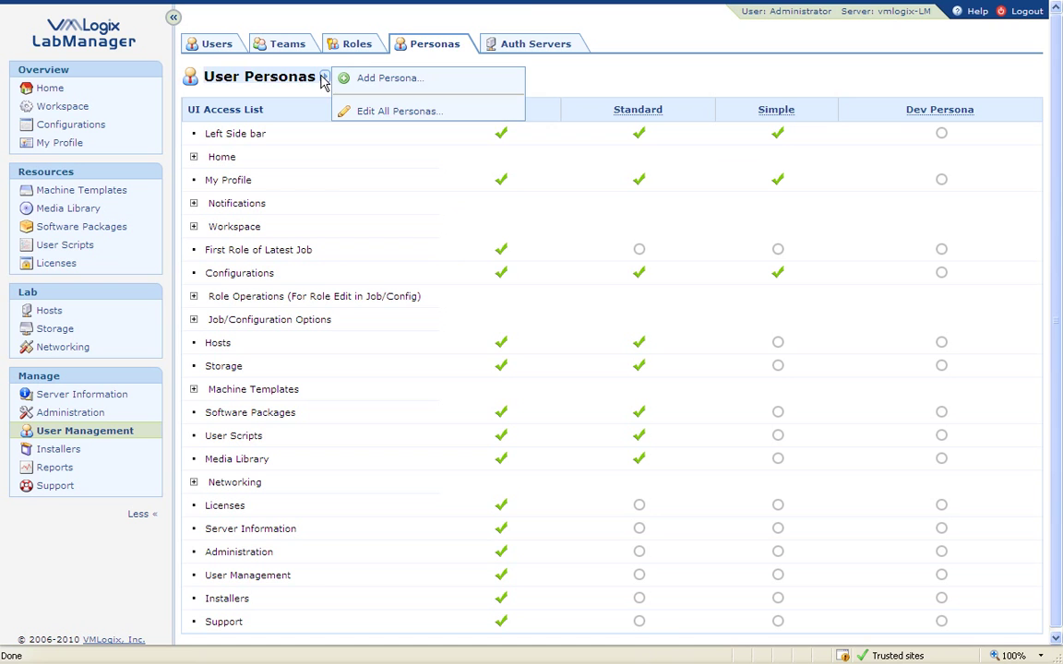
pyautogui.click(371, 111)
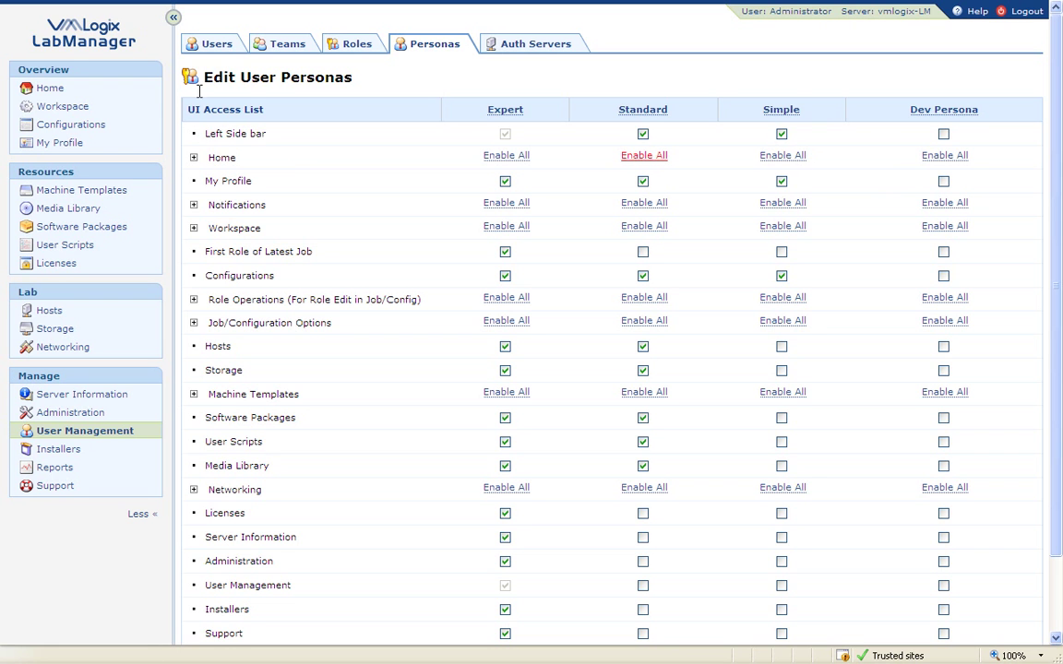
pyautogui.click(943, 133)
pyautogui.click(193, 158)
pyautogui.click(218, 207)
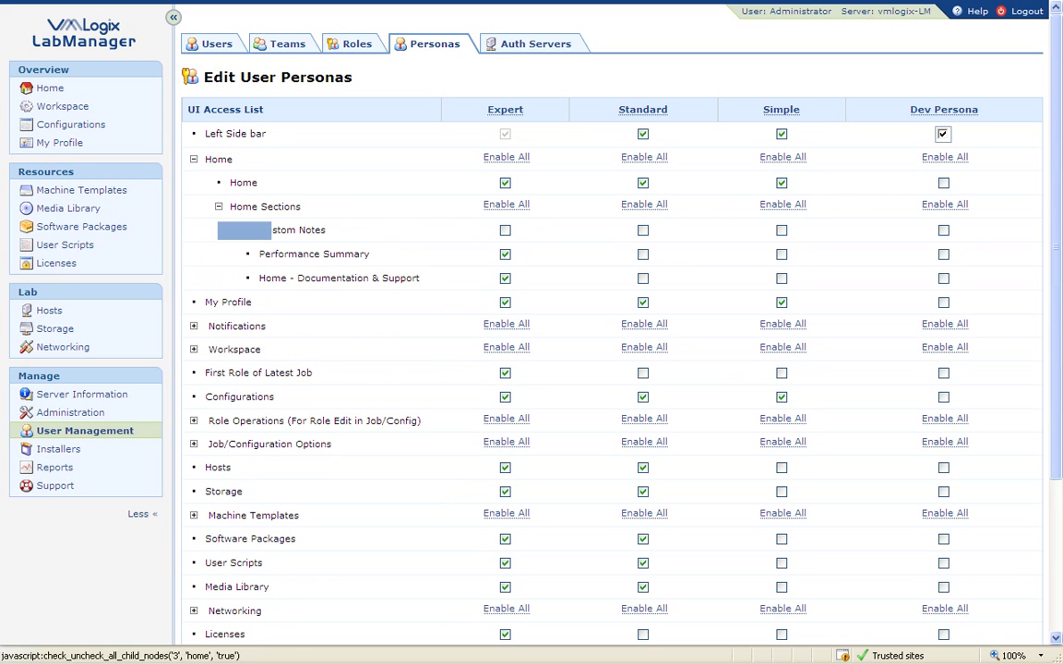
pyautogui.click(943, 183)
pyautogui.click(945, 205)
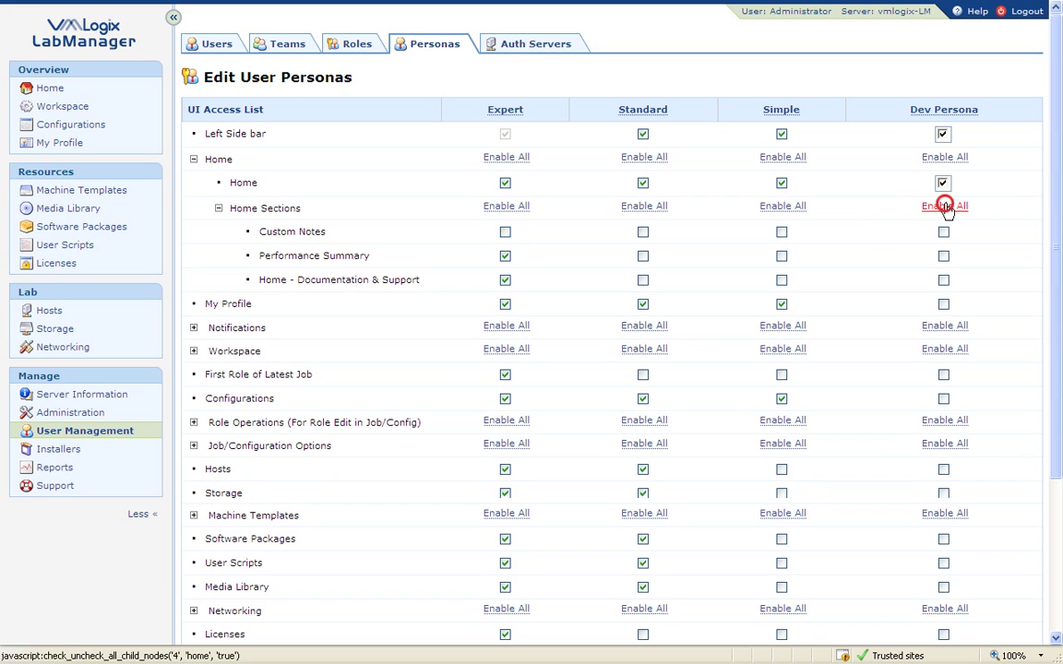
pyautogui.click(1058, 221)
pyautogui.moveTo(1058, 222); pyautogui.dragTo(1059, 272)
pyautogui.click(943, 245)
# Enable all Notifications and Workspace items except Pending Jobs for Dev Persona, and save.
pyautogui.click(943, 190)
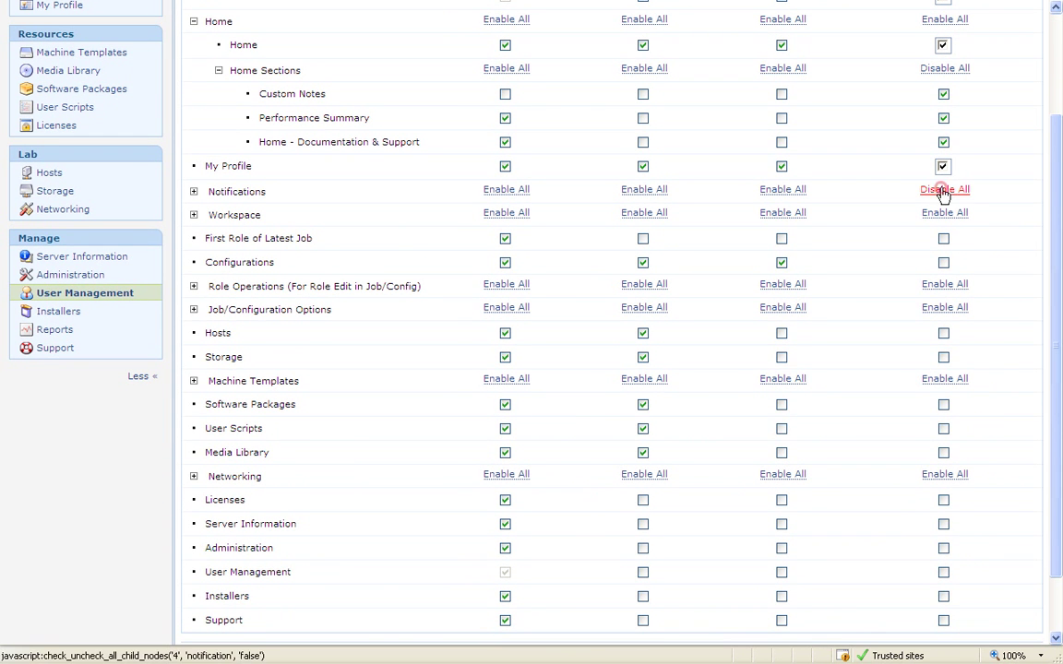
pyautogui.moveTo(1059, 202); pyautogui.dragTo(1056, 226)
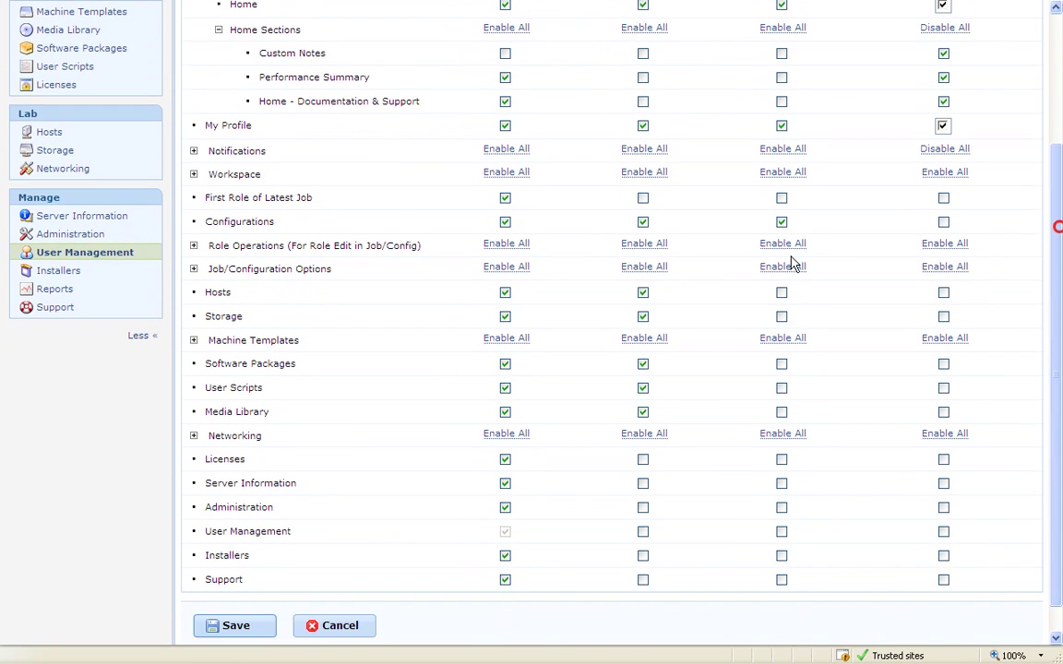
pyautogui.click(194, 175)
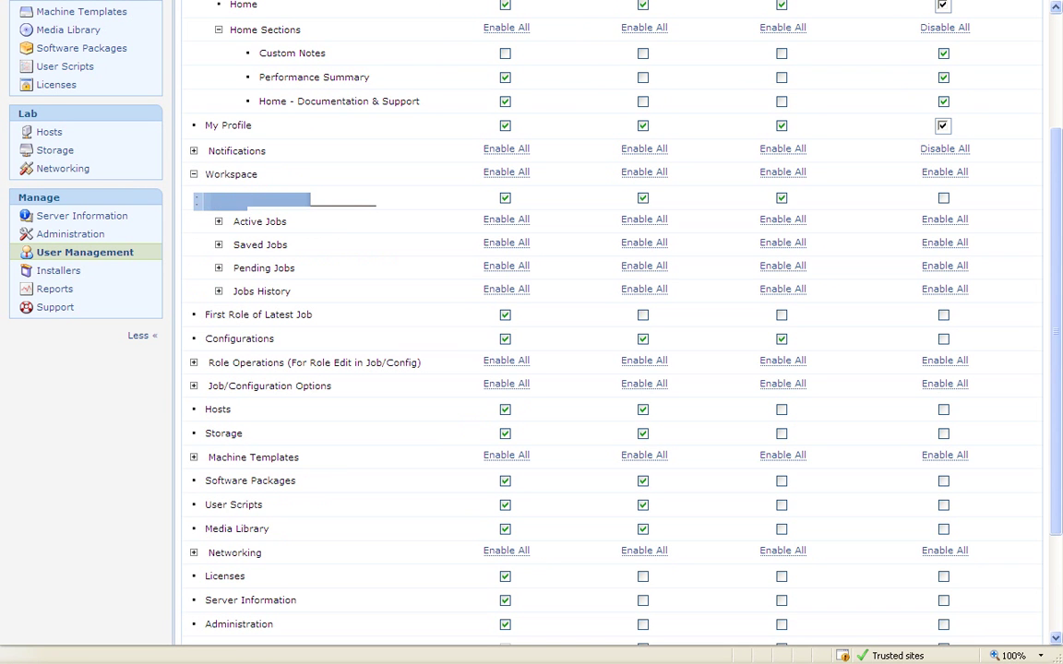
pyautogui.click(945, 173)
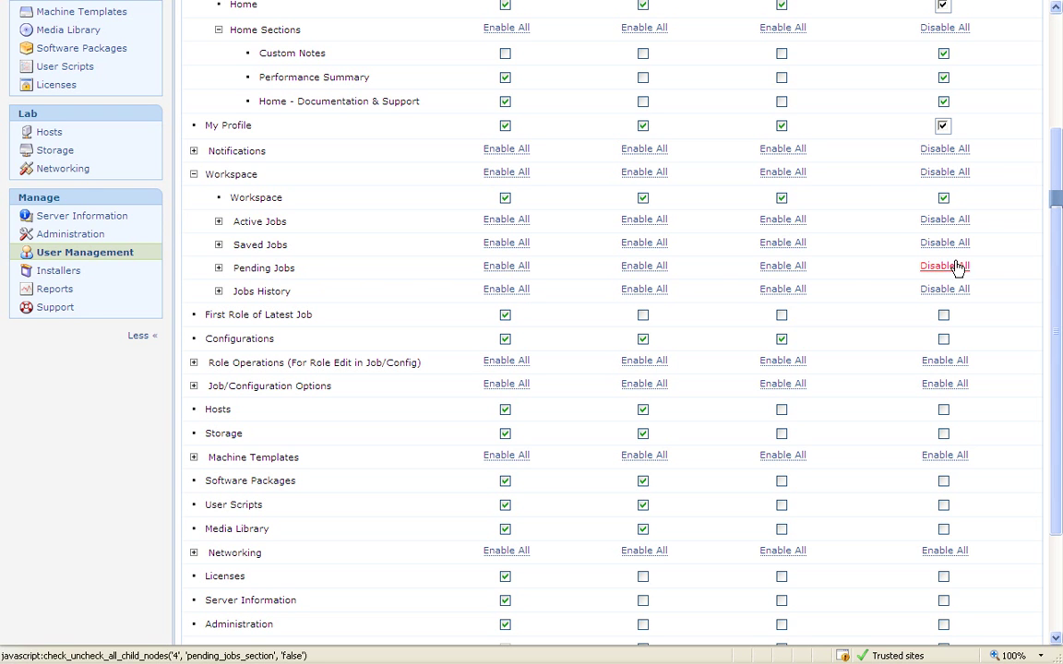
pyautogui.click(945, 267)
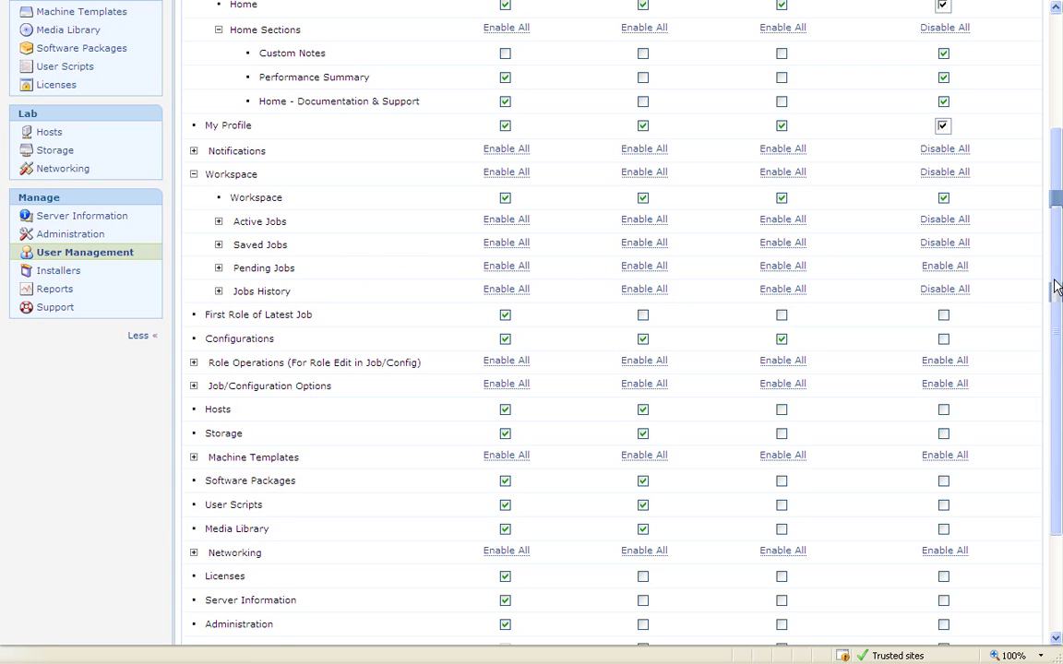
pyautogui.scroll(-3, 1054, 279)
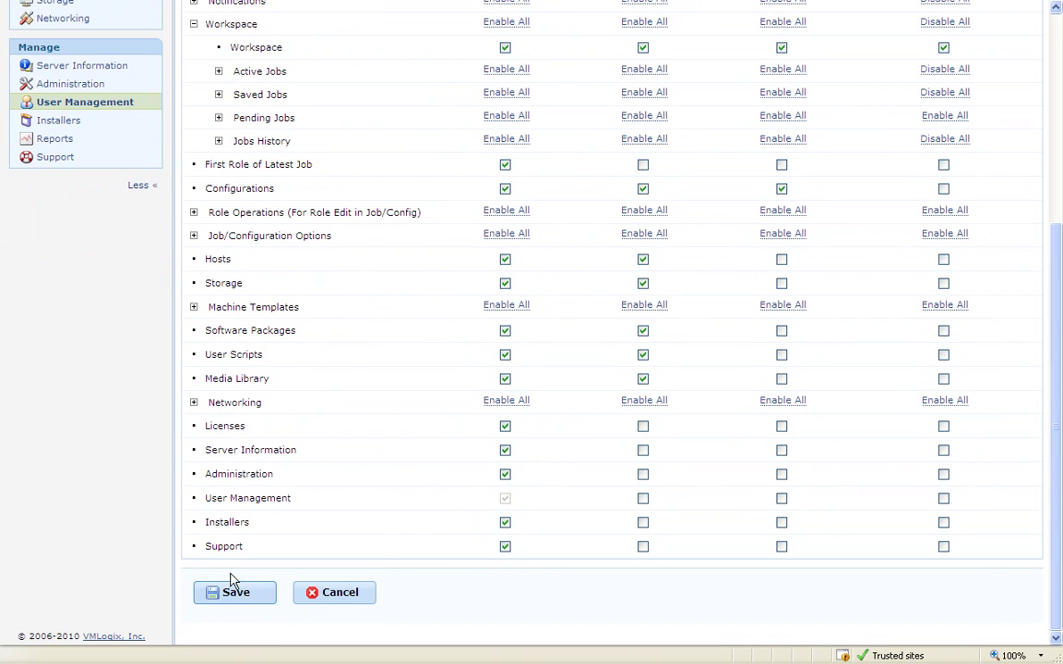
pyautogui.click(230, 593)
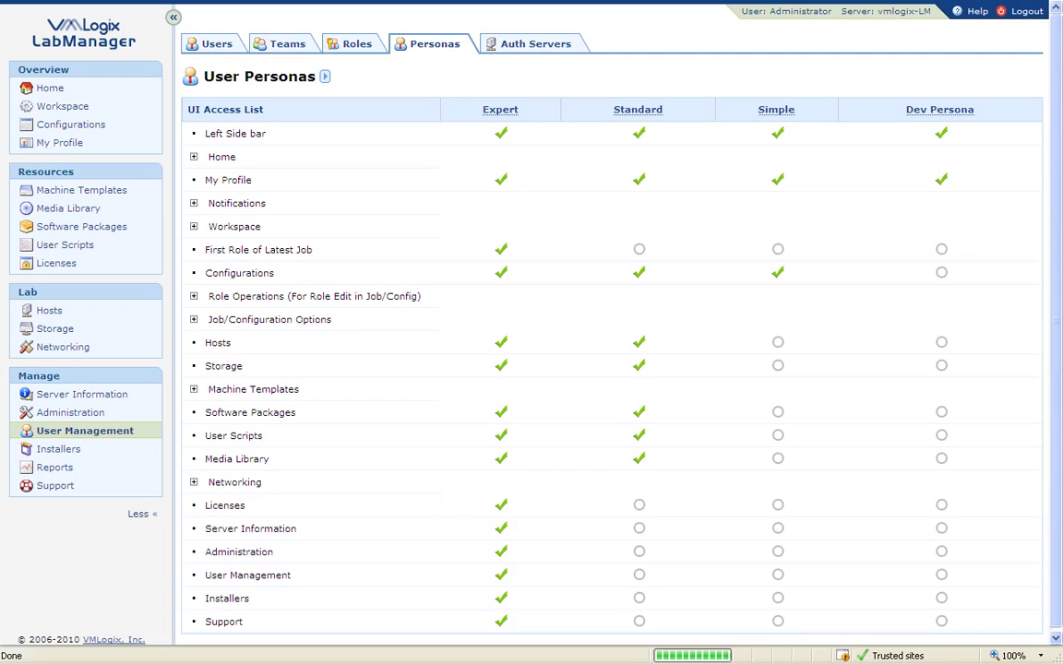
# Re-edit persona access to also give Dev Persona Configurations, and save.
pyautogui.click(1059, 138)
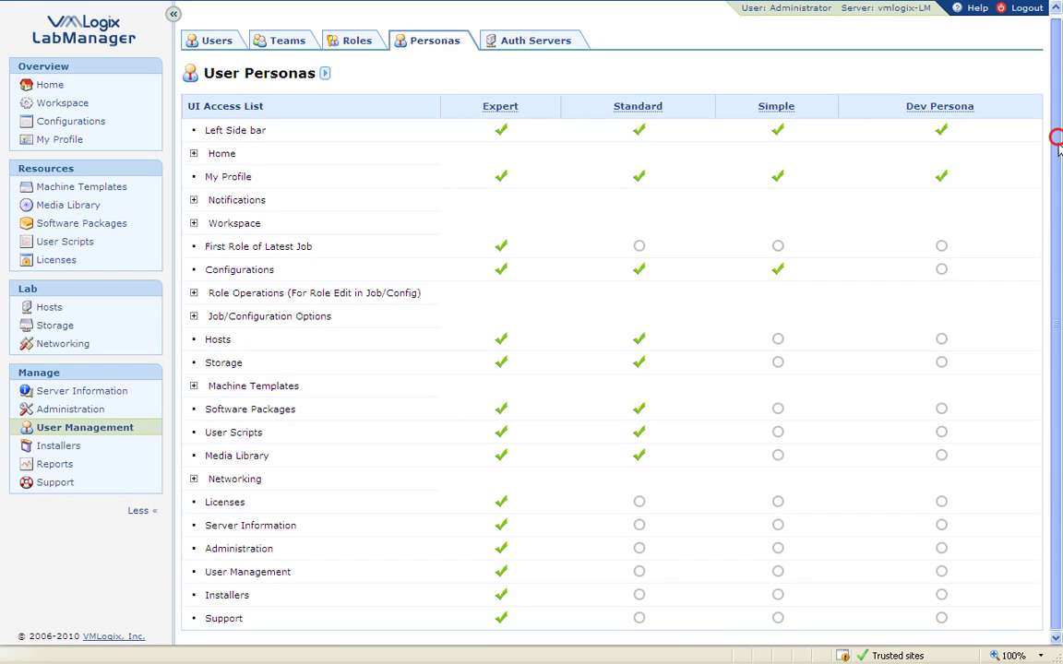
pyautogui.moveTo(1058, 144); pyautogui.dragTo(1060, 203)
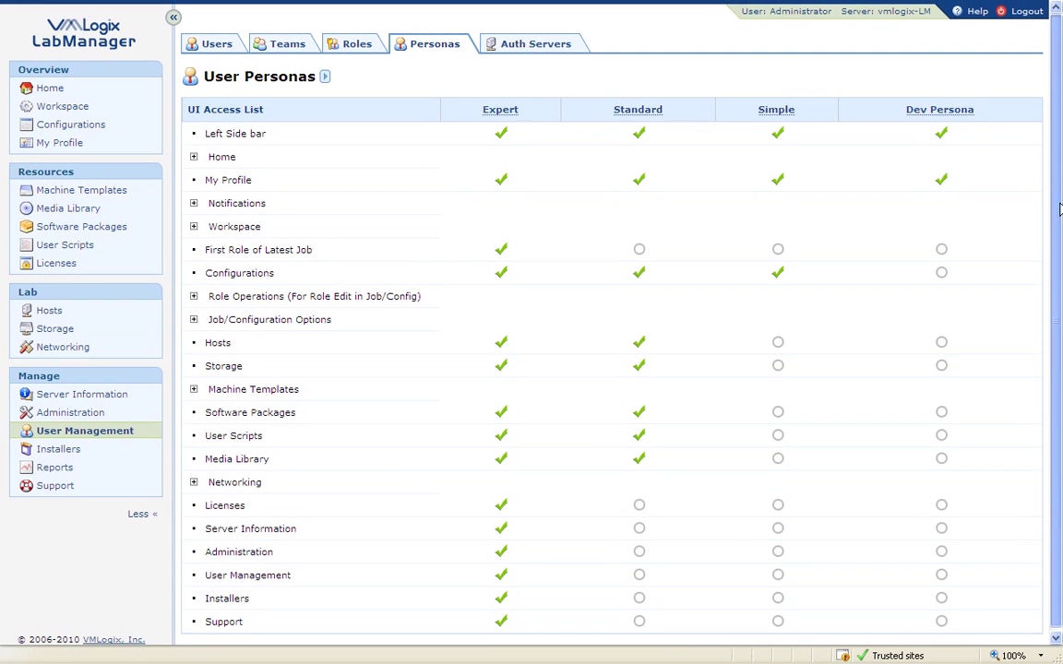
pyautogui.click(325, 77)
pyautogui.click(378, 112)
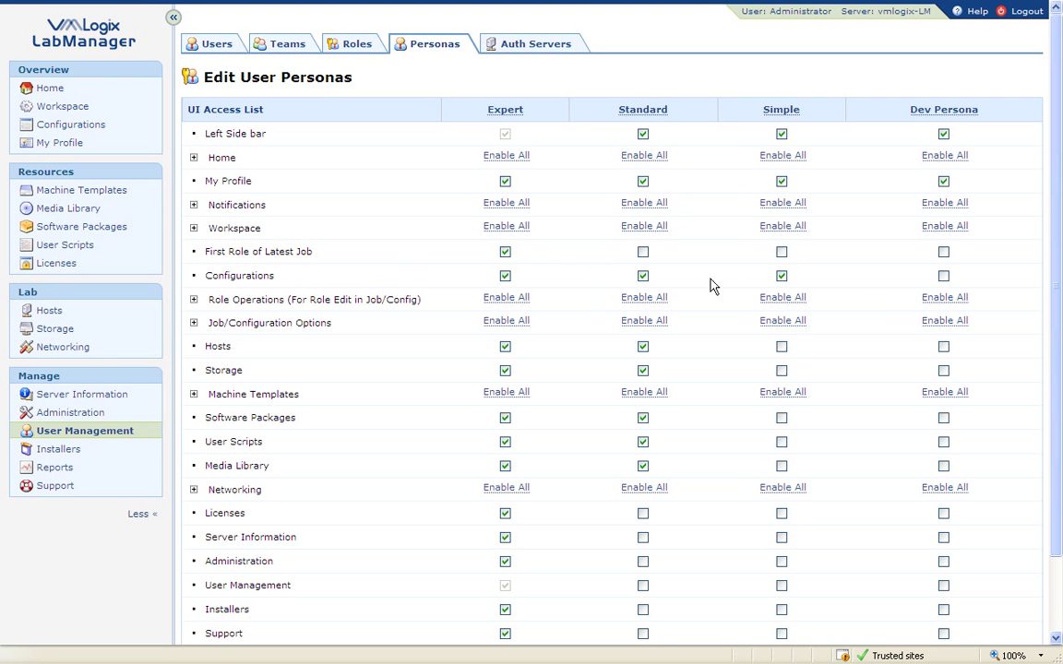
pyautogui.click(942, 276)
pyautogui.scroll(-2, 1059, 280)
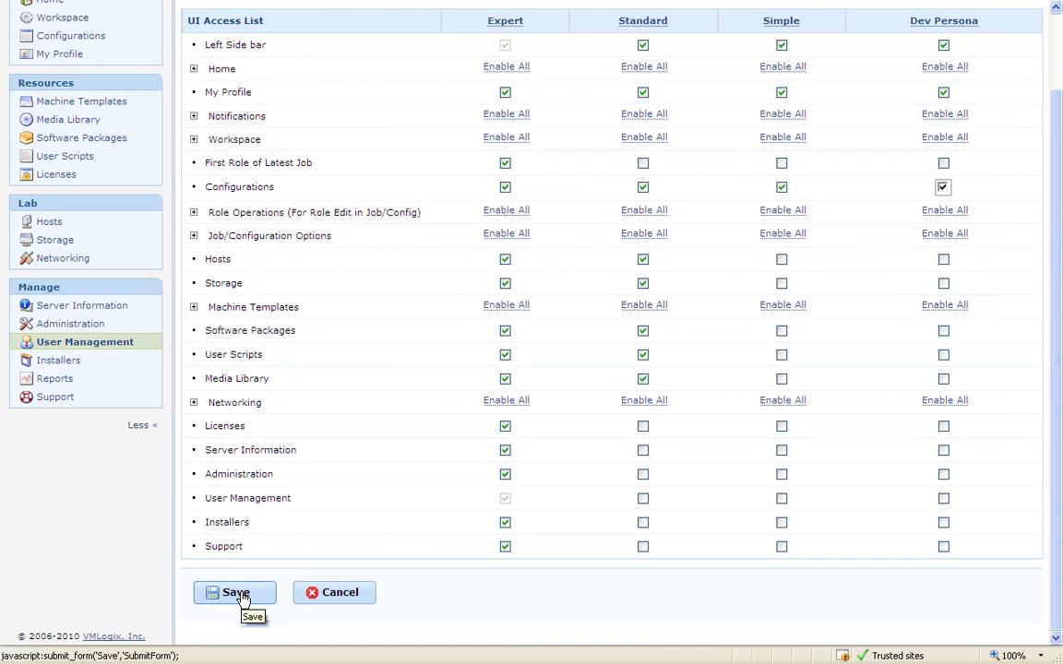
pyautogui.click(239, 593)
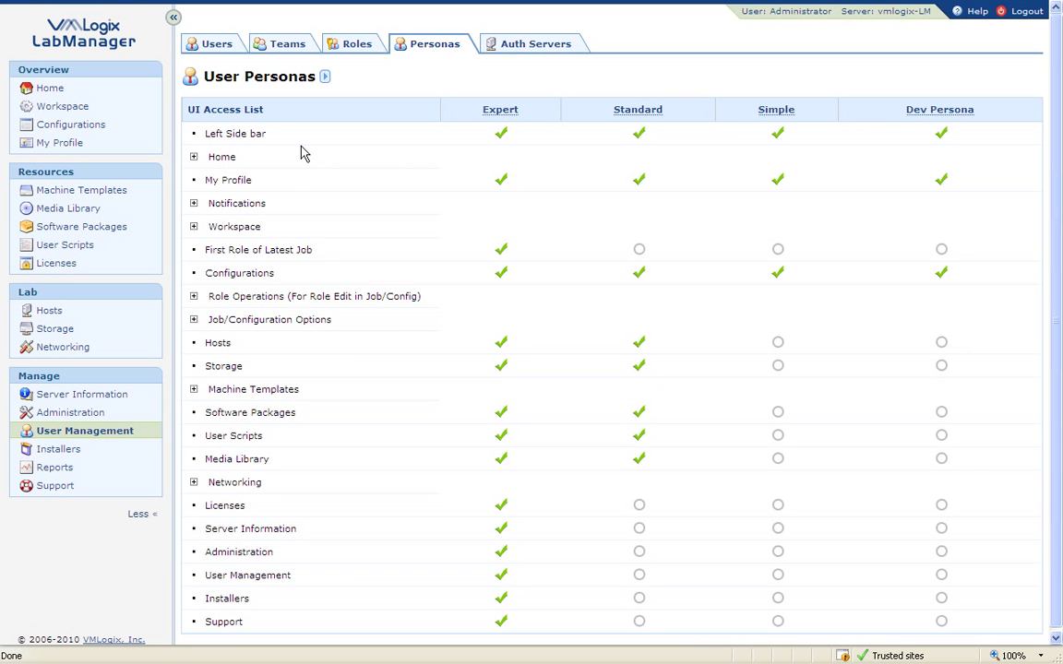
# Start registering a new user, entering the login id, full name and e-mail address.
pyautogui.click(213, 47)
pyautogui.click(242, 76)
pyautogui.click(311, 78)
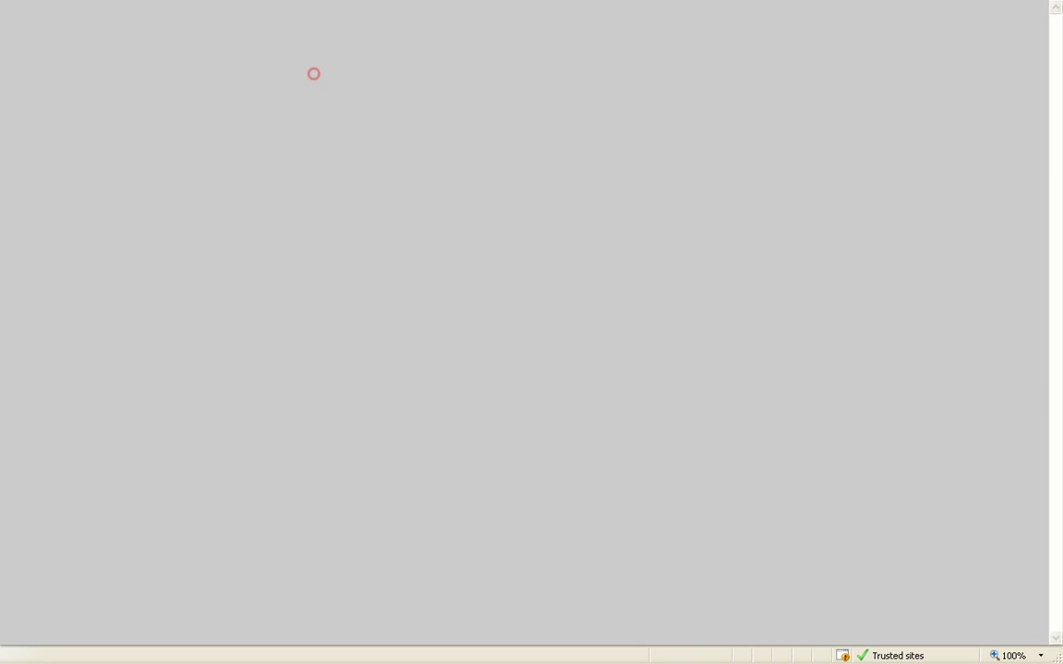
pyautogui.click(476, 141)
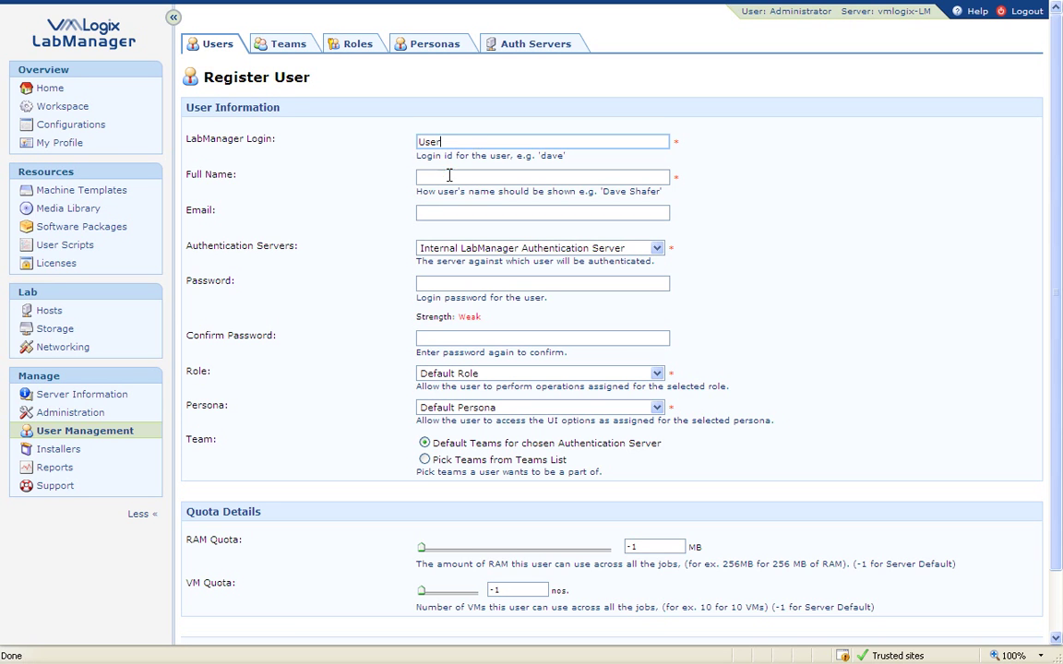
pyautogui.click(449, 175)
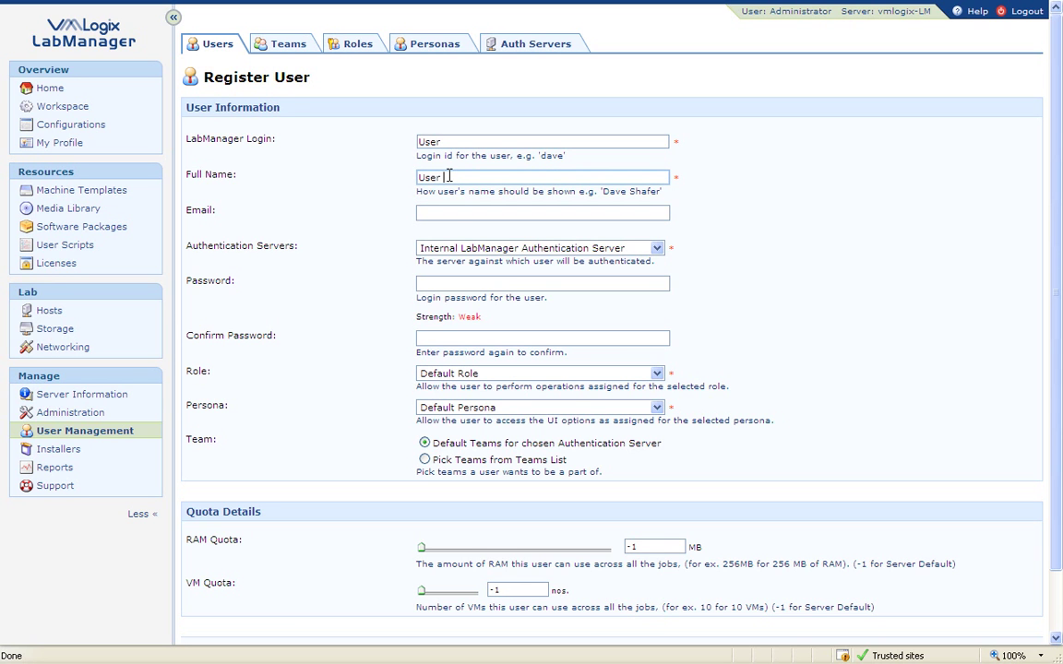
pyautogui.click(456, 215)
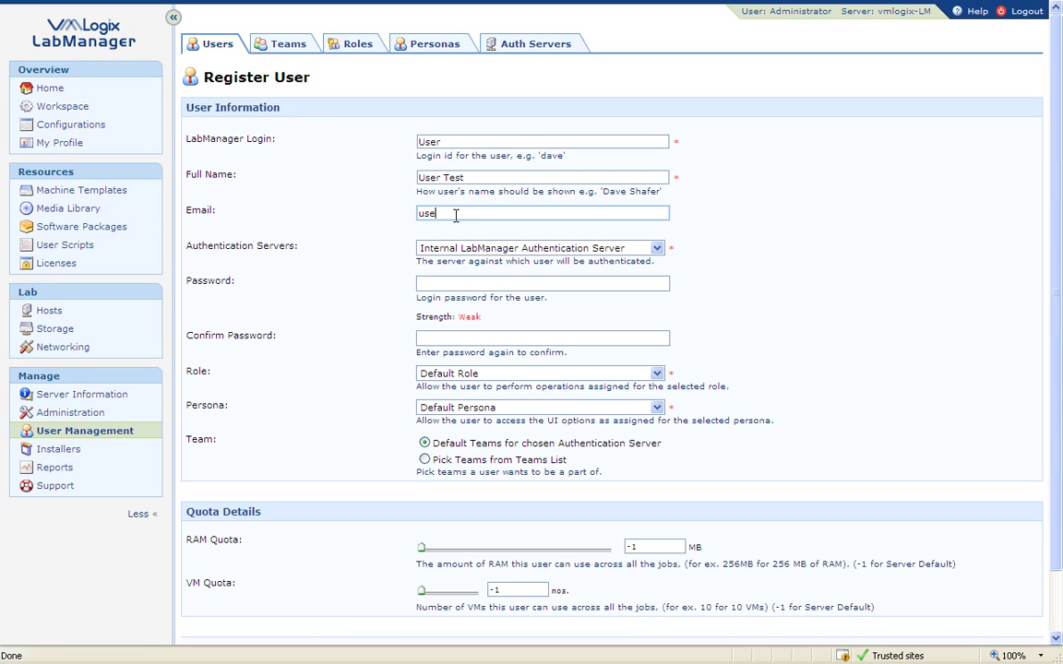
pyautogui.write('user@email.com')
pyautogui.moveTo(1055, 218); pyautogui.dragTo(1052, 288)
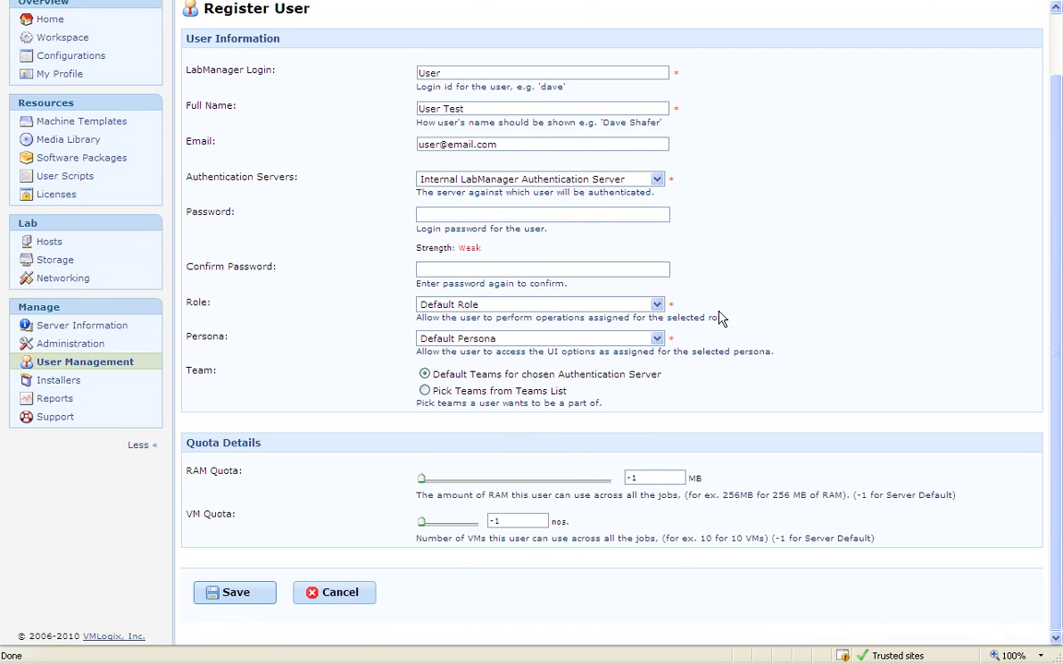
# Enter the new user's password and confirm it.
pyautogui.click(449, 210)
pyautogui.write('•')
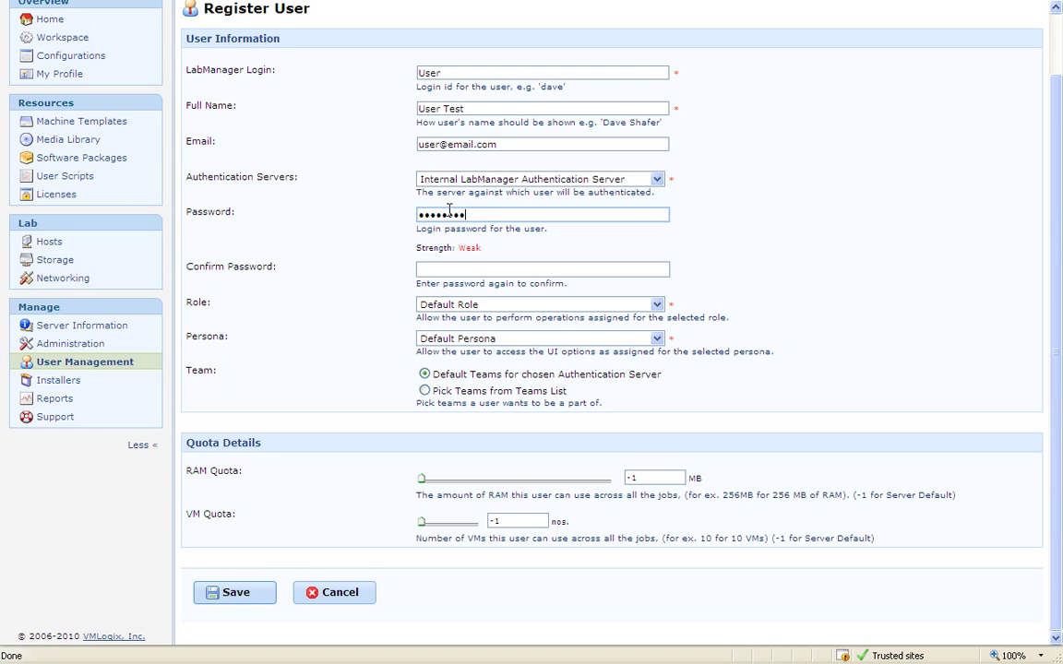
pyautogui.click(461, 267)
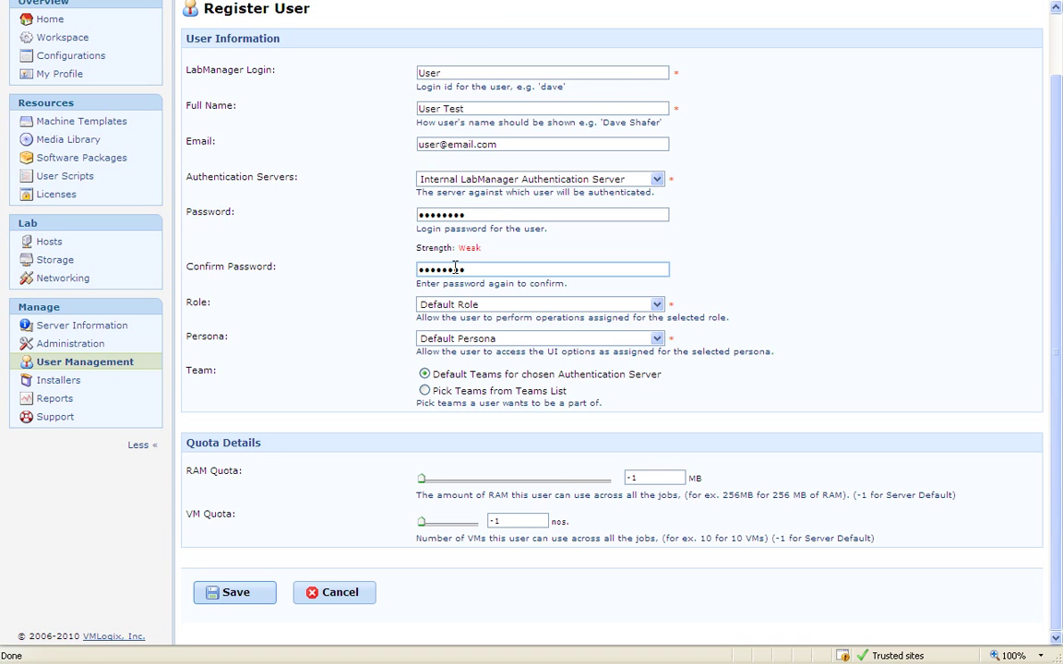
pyautogui.moveTo(1052, 228); pyautogui.dragTo(1058, 285)
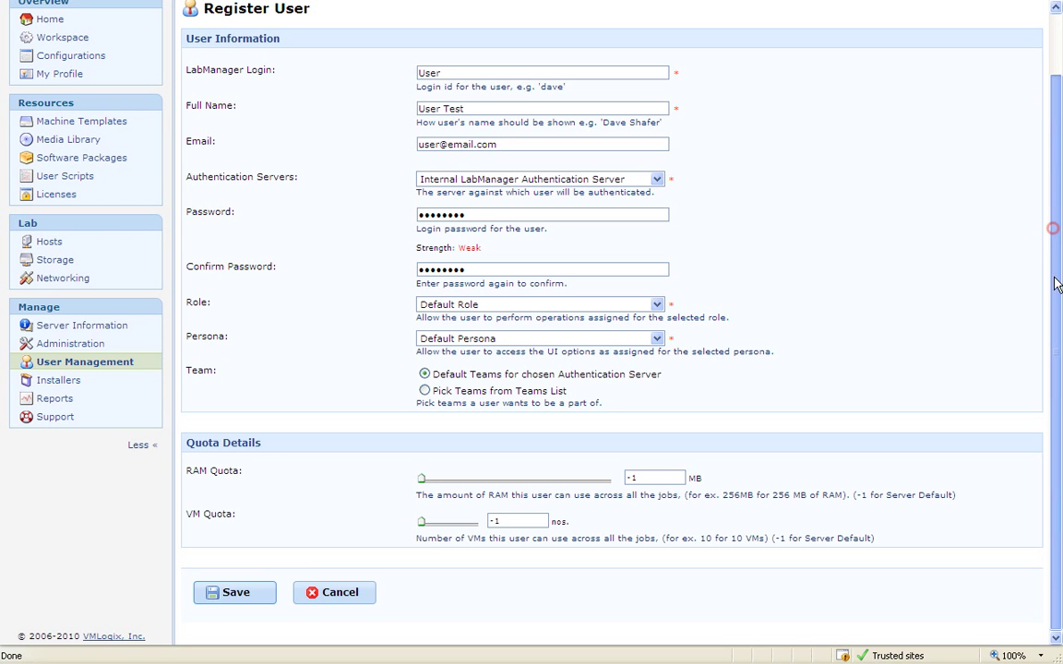
# Assign the new user Dev Role, Dev Persona and membership in Development Team.
pyautogui.click(657, 305)
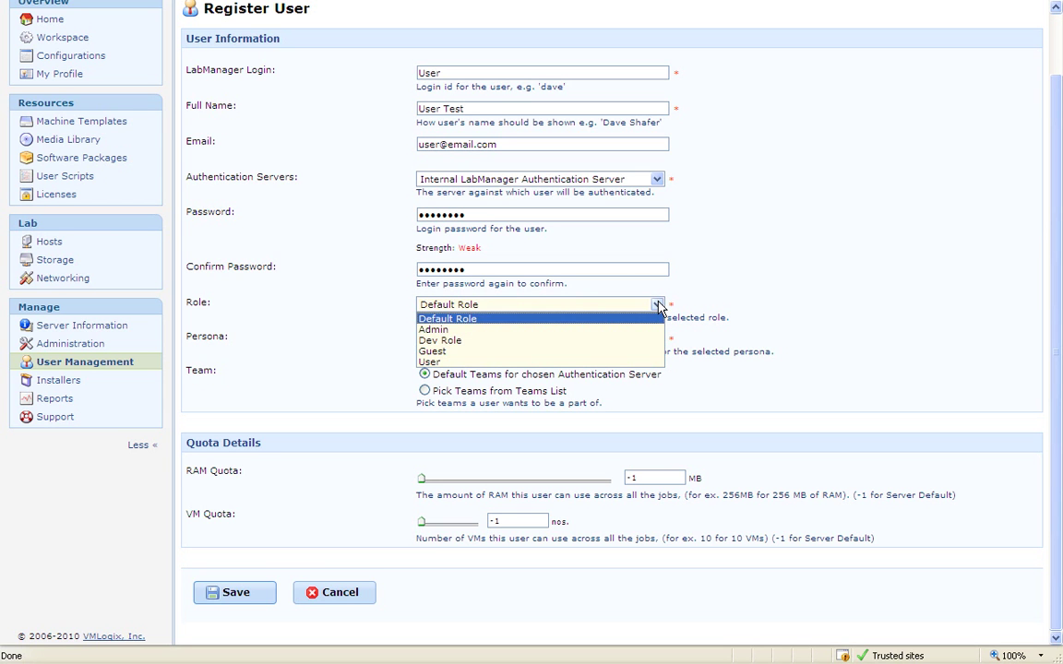
pyautogui.click(525, 340)
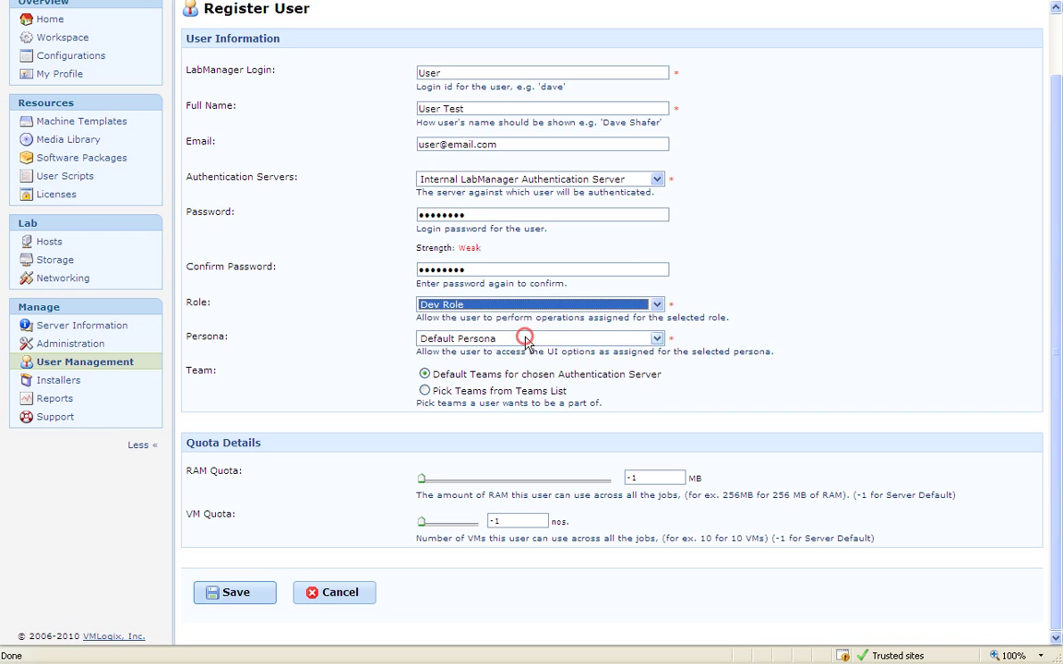
pyautogui.press('Tab')
pyautogui.click(551, 340)
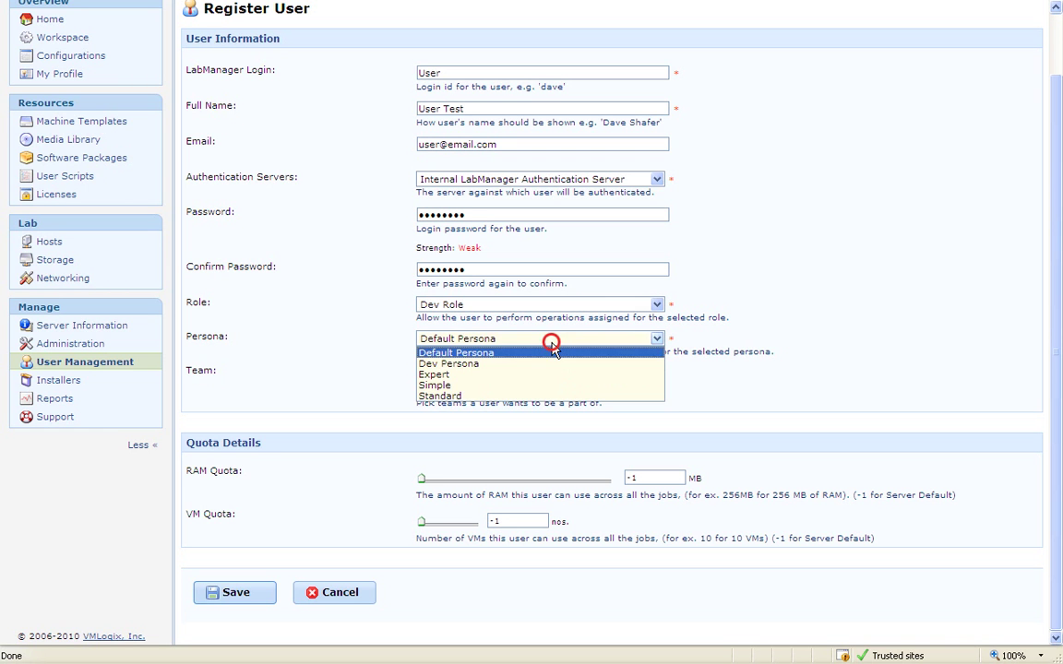
pyautogui.click(462, 364)
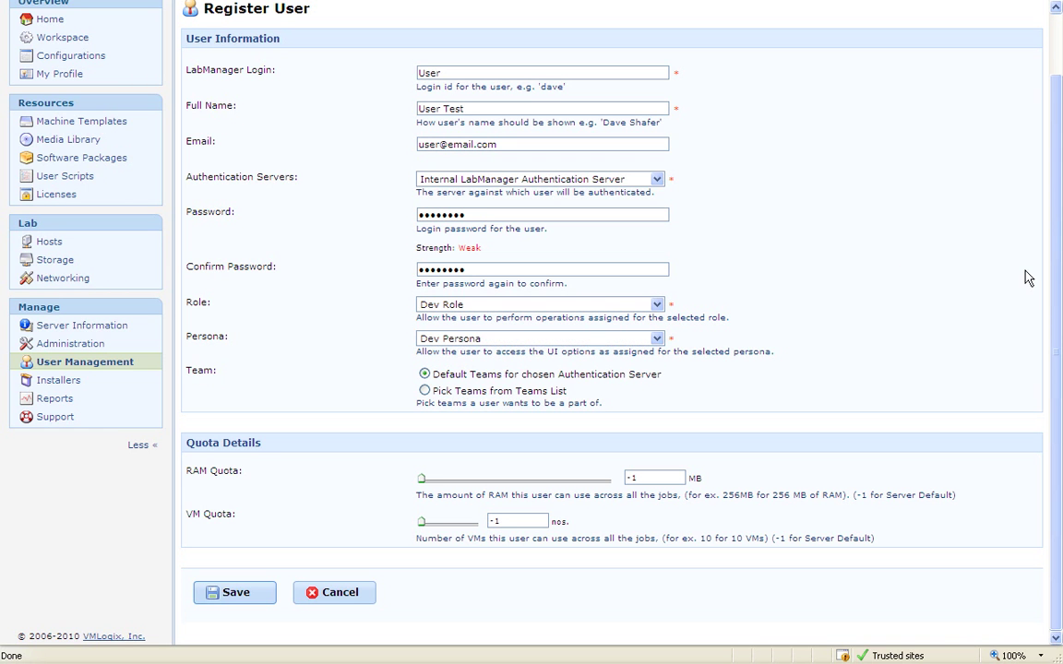
pyautogui.click(424, 391)
pyautogui.scroll(-3, 428, 426)
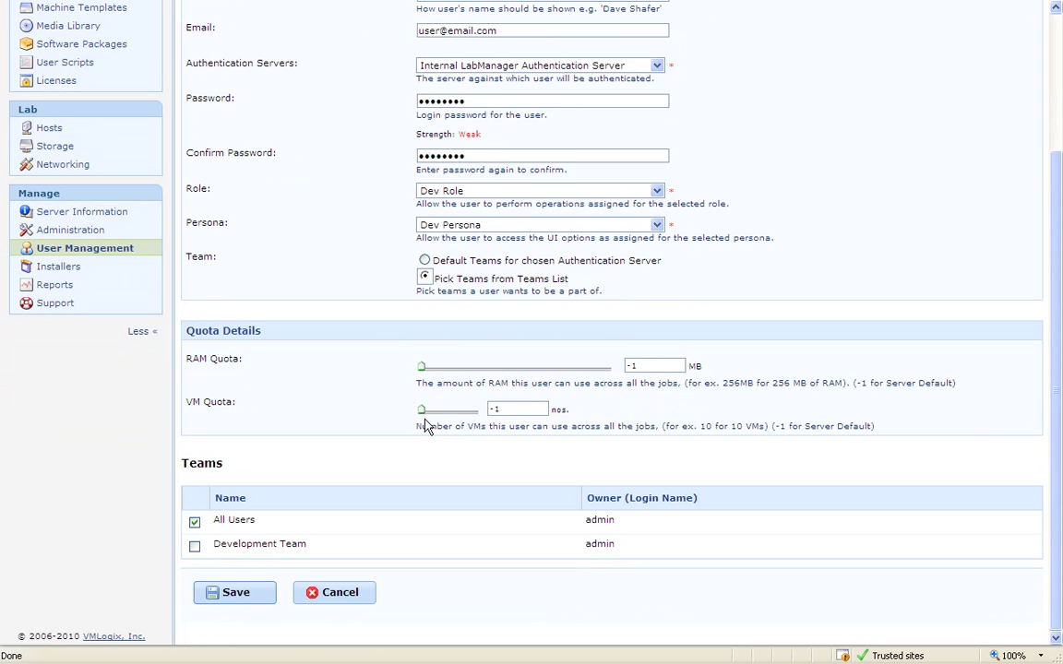
pyautogui.click(193, 545)
# Set quotas to 10624 MB RAM and 10 VMs, then save the registration.
pyautogui.moveTo(418, 367); pyautogui.dragTo(490, 370)
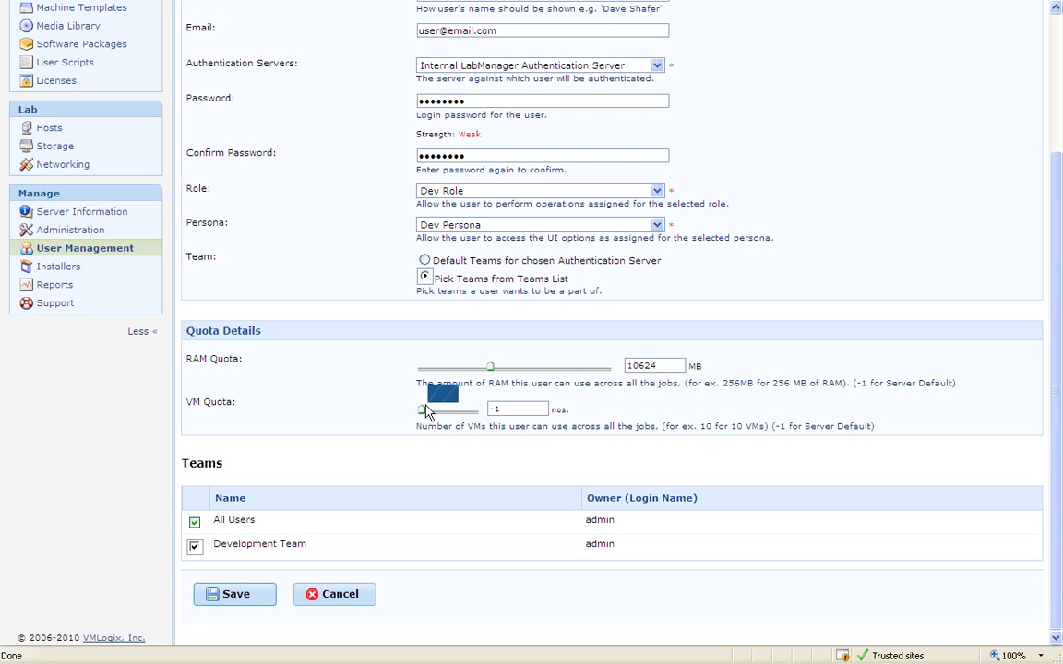
pyautogui.moveTo(422, 412); pyautogui.dragTo(431, 415)
pyautogui.click(245, 598)
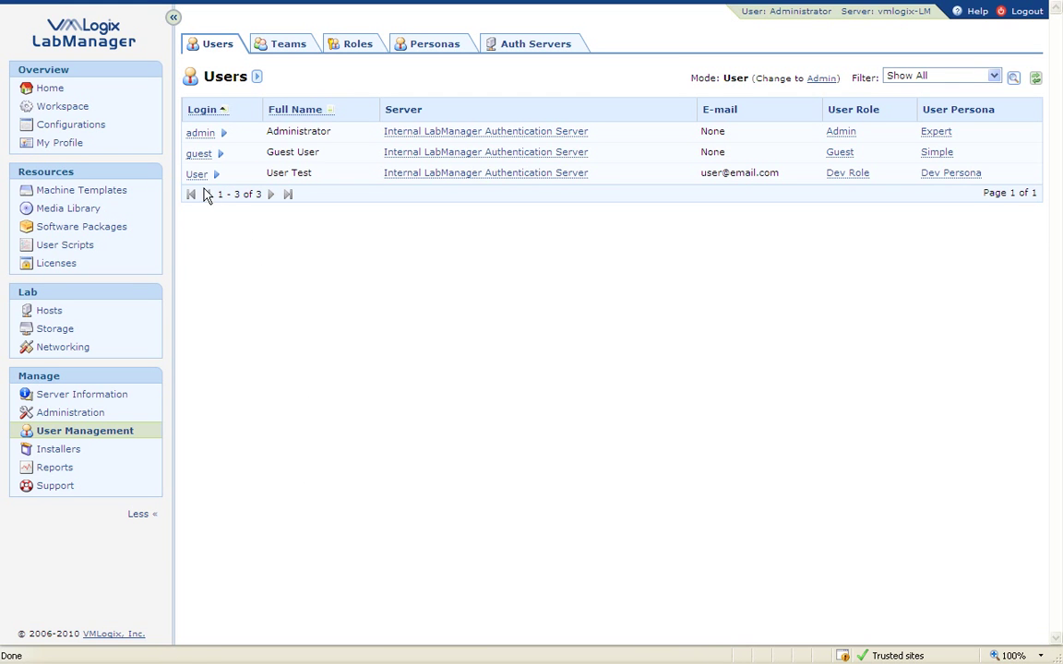
pyautogui.moveTo(199, 178)
pyautogui.click(277, 228)
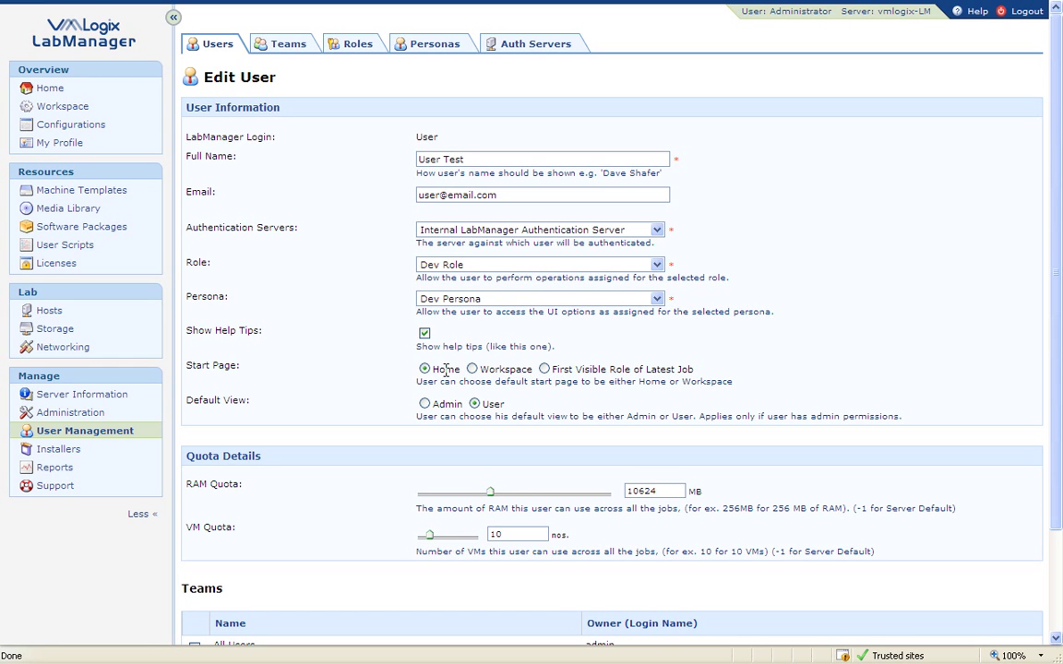
pyautogui.moveTo(1055, 244); pyautogui.dragTo(1055, 442)
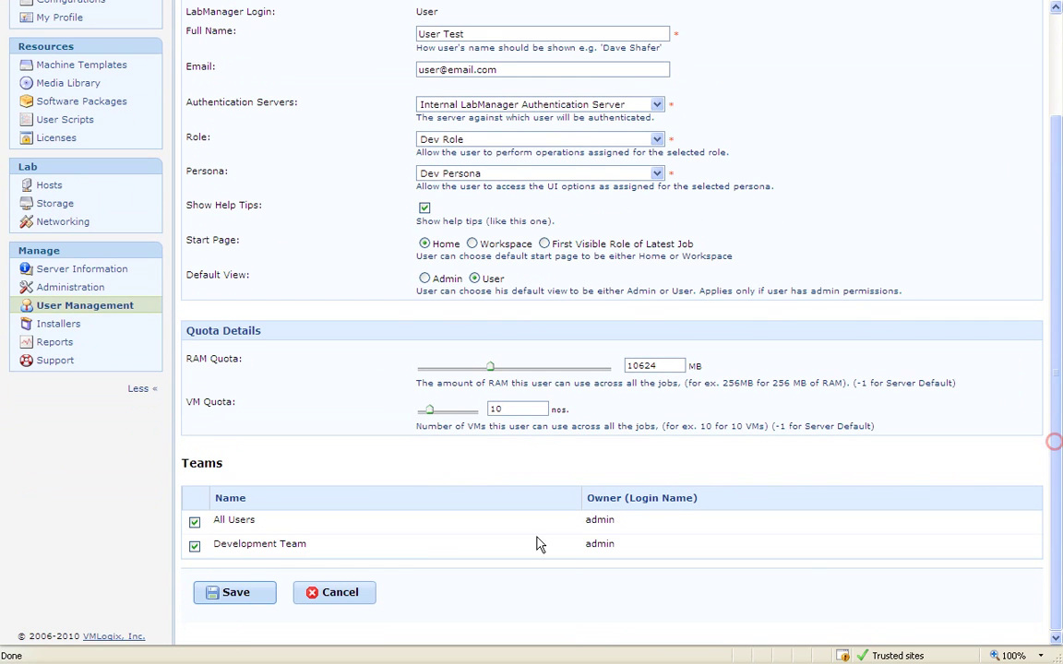
pyautogui.click(242, 595)
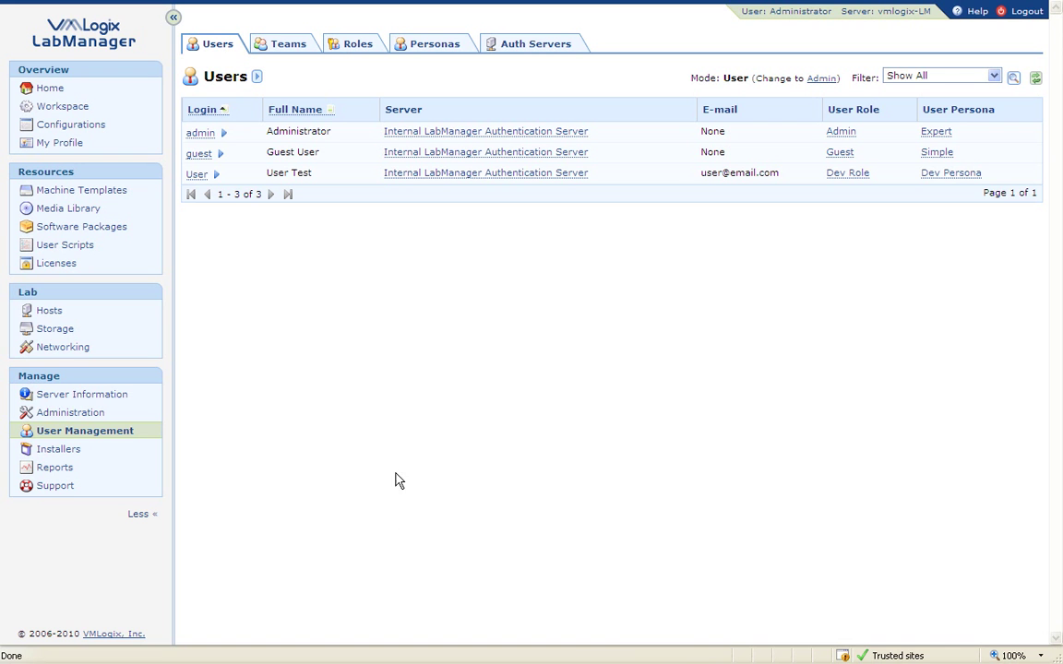
pyautogui.click(1026, 13)
# Sign in as 'User' with its password and dismiss the browser's remember-password prompt.
pyautogui.click(717, 210)
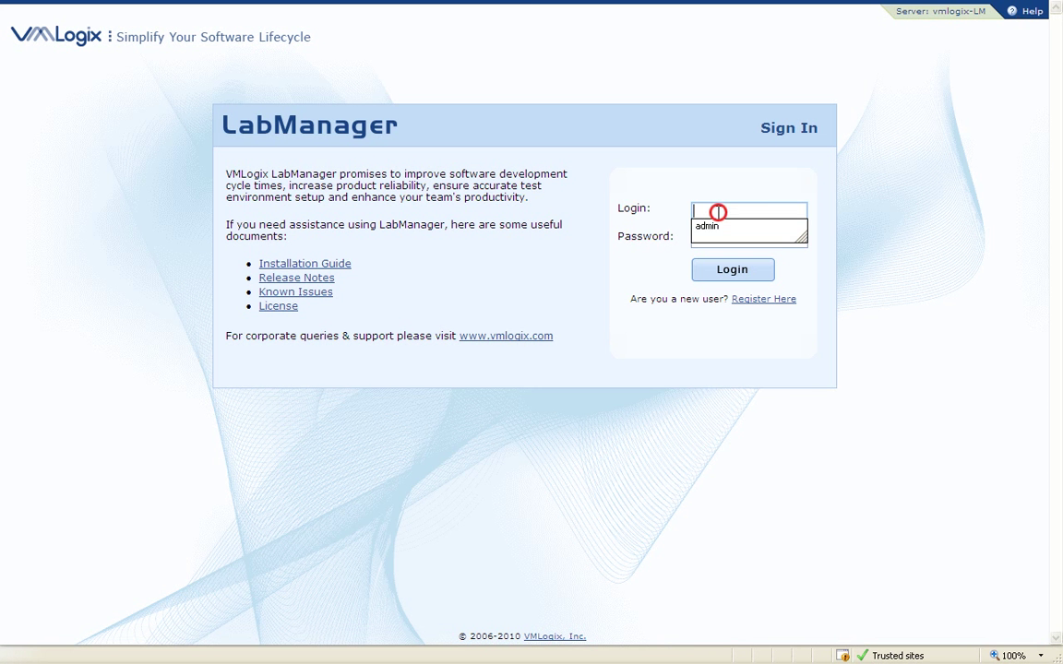
pyautogui.write('User')
pyautogui.press('Tab')
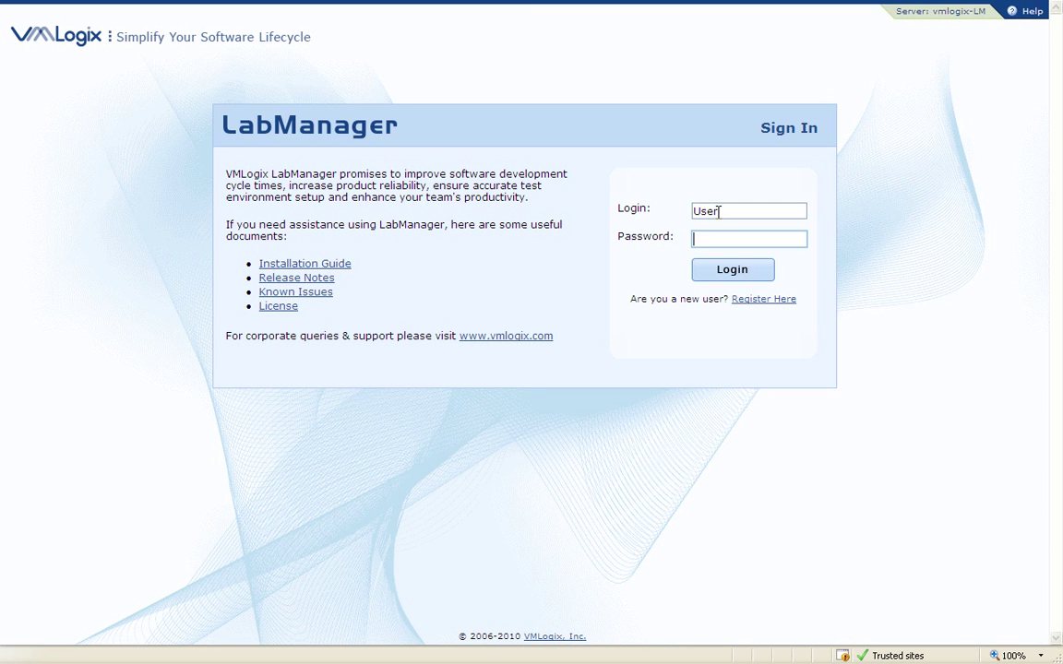
pyautogui.write('1234567')
pyautogui.click(733, 268)
pyautogui.click(588, 391)
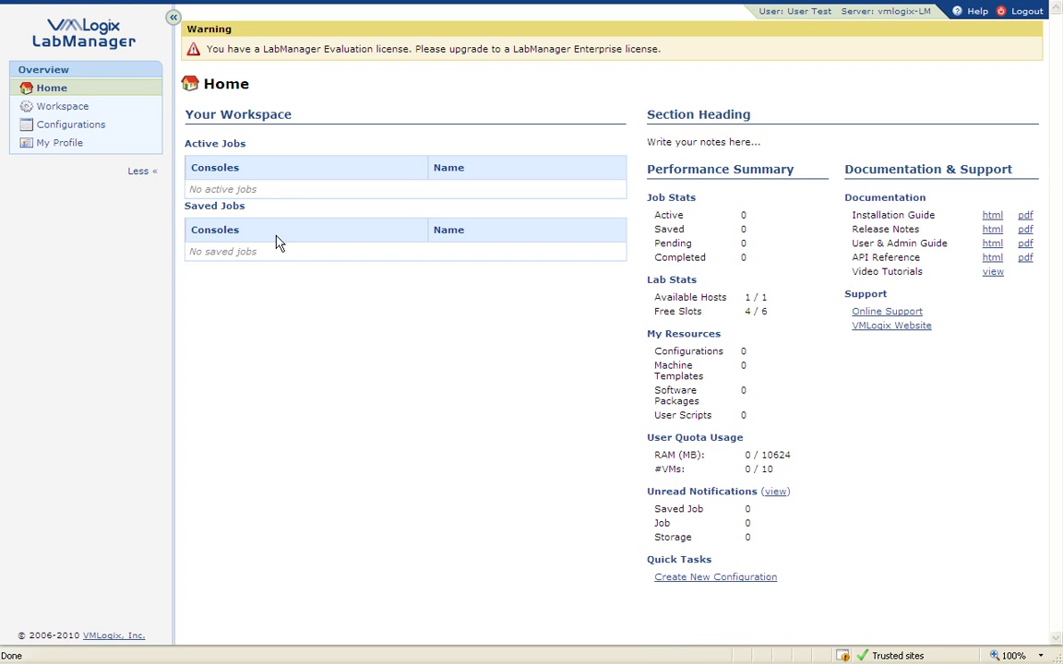
# As the test user, browse Workspace and Configurations, then explore a new configuration's networking and MachineRole-1 tabs.
pyautogui.click(90, 107)
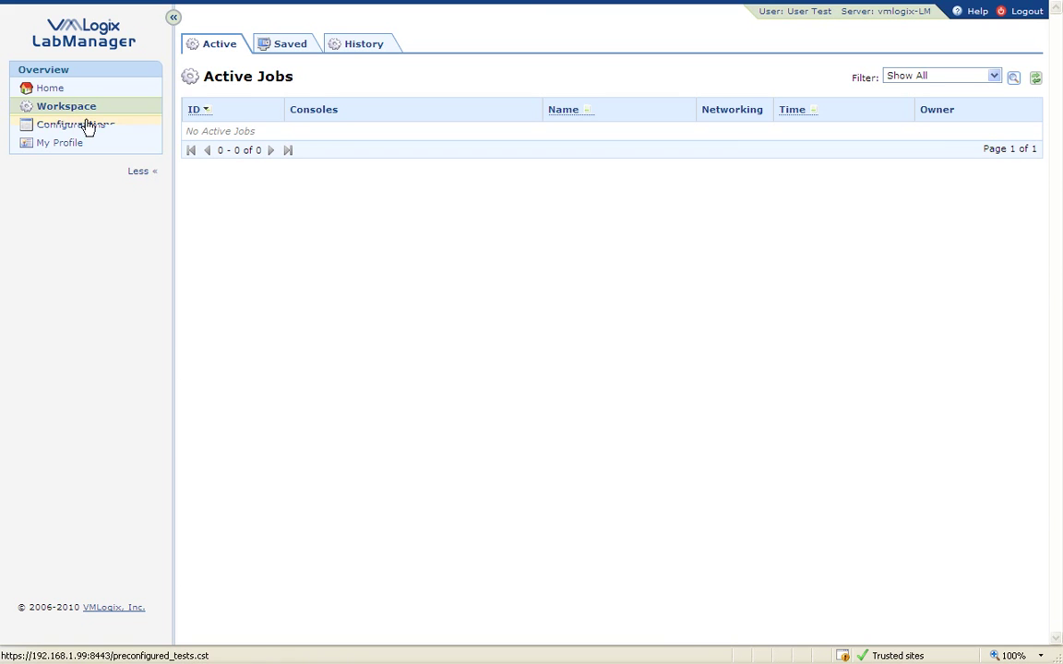
pyautogui.click(83, 126)
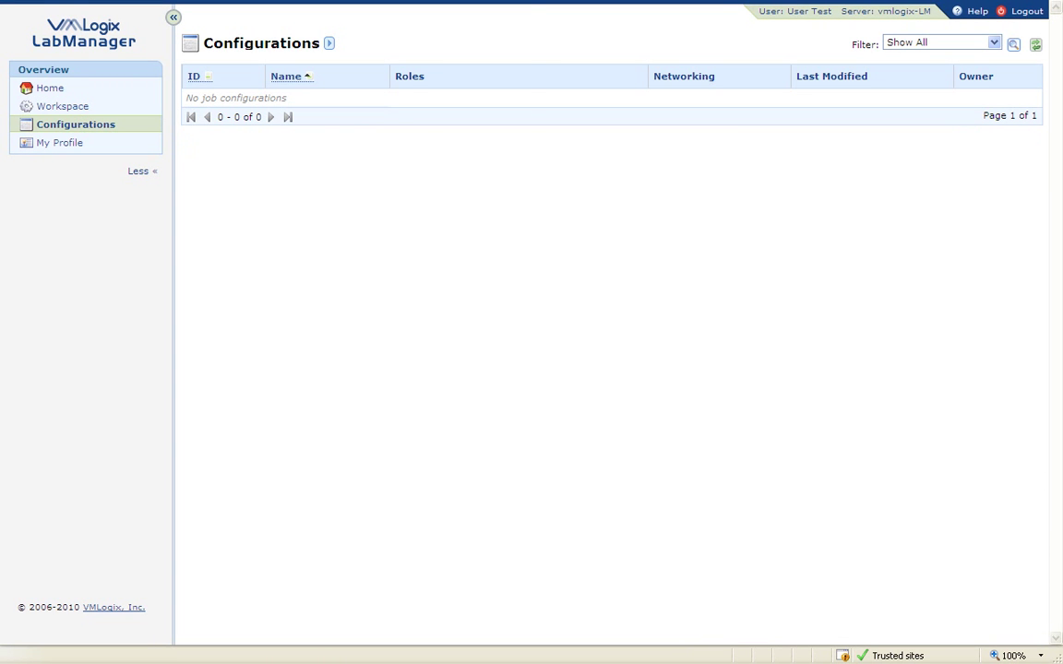
pyautogui.click(328, 43)
pyautogui.click(363, 46)
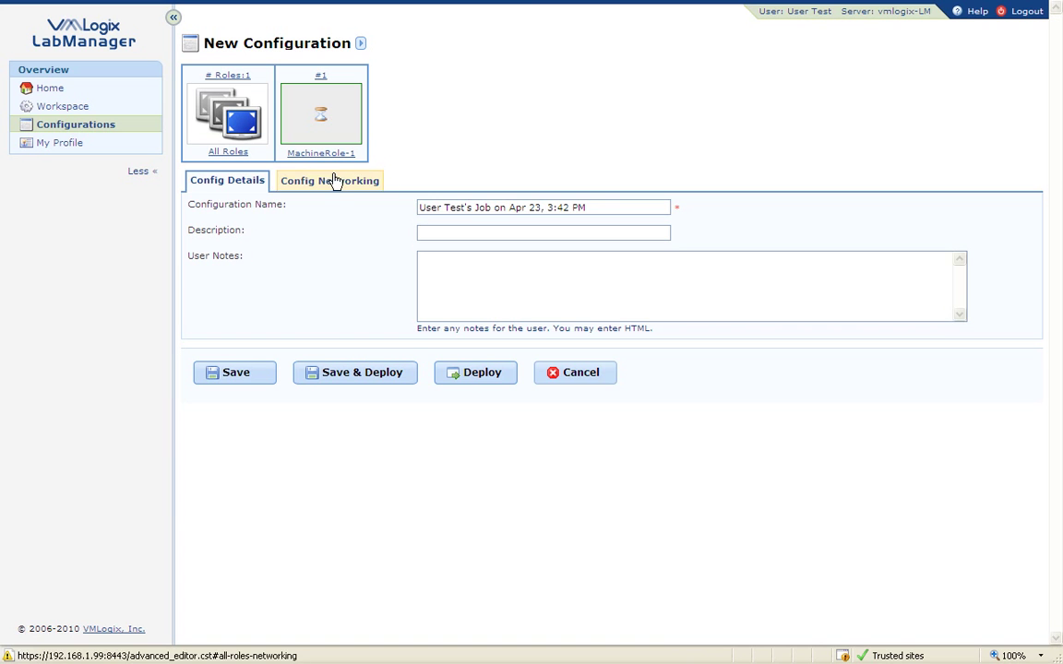
pyautogui.click(334, 179)
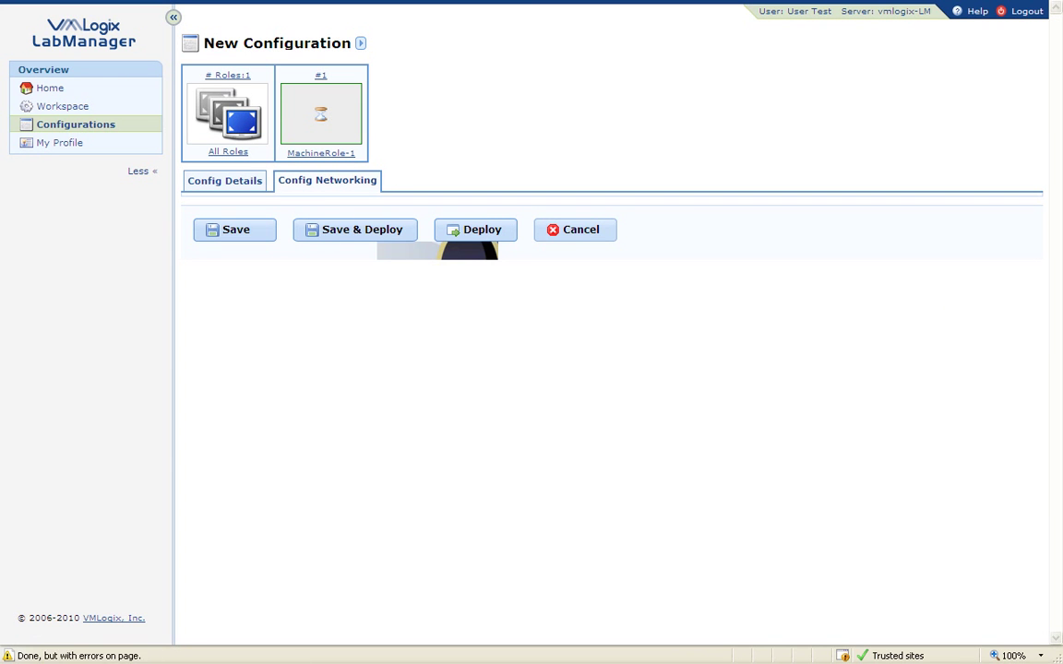
pyautogui.click(328, 129)
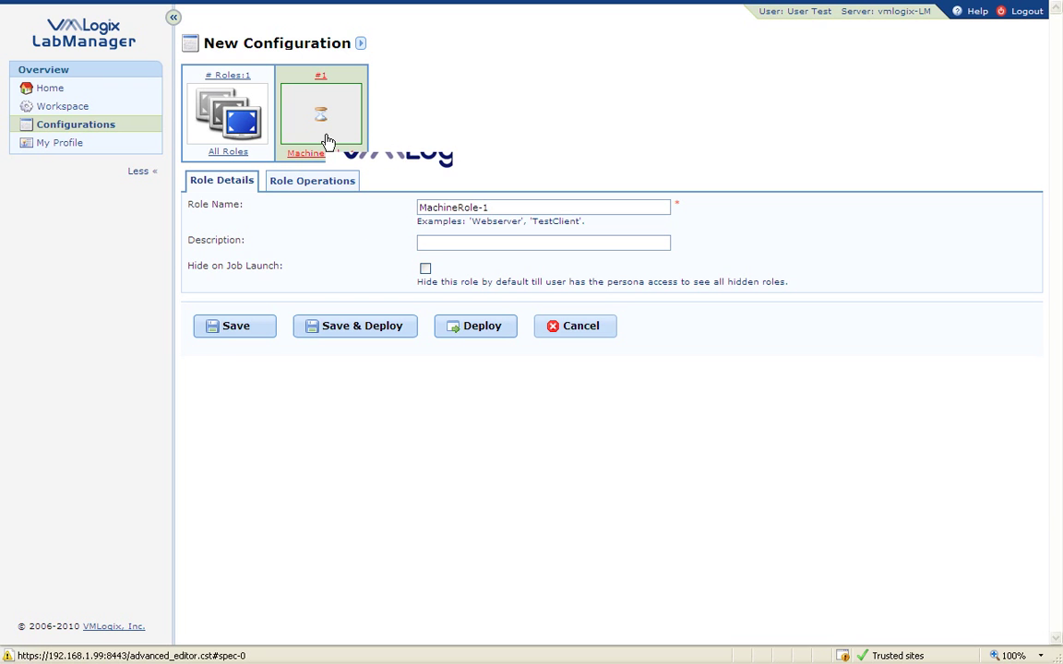
pyautogui.click(327, 181)
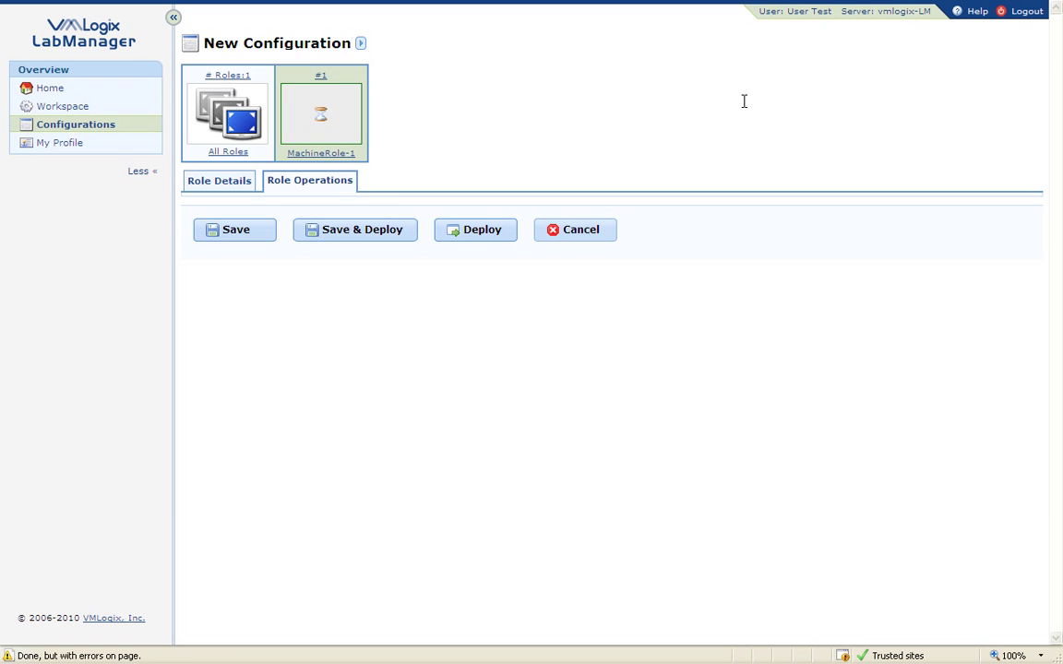
# Log out of the test user and sign back in with the saved administrator login.
pyautogui.click(1024, 13)
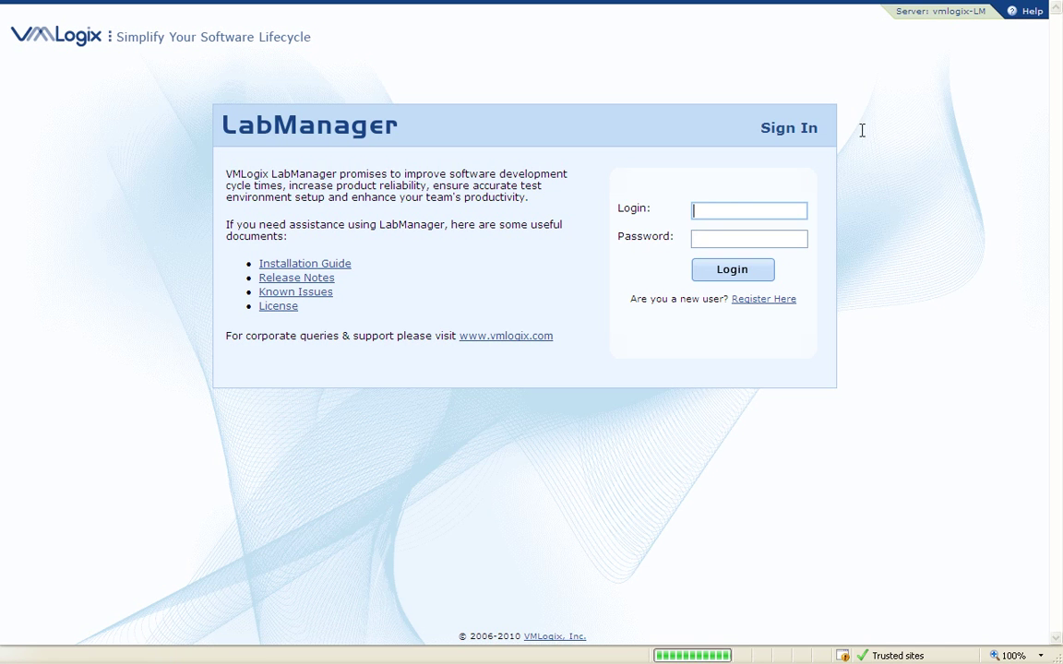
pyautogui.click(723, 207)
pyautogui.click(729, 226)
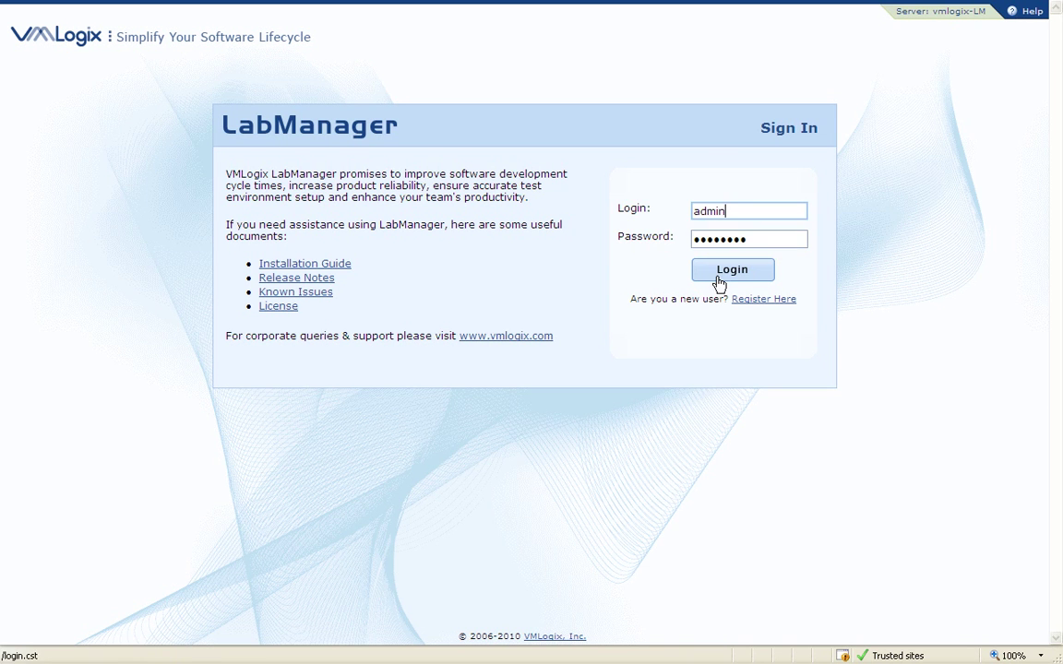
pyautogui.click(718, 277)
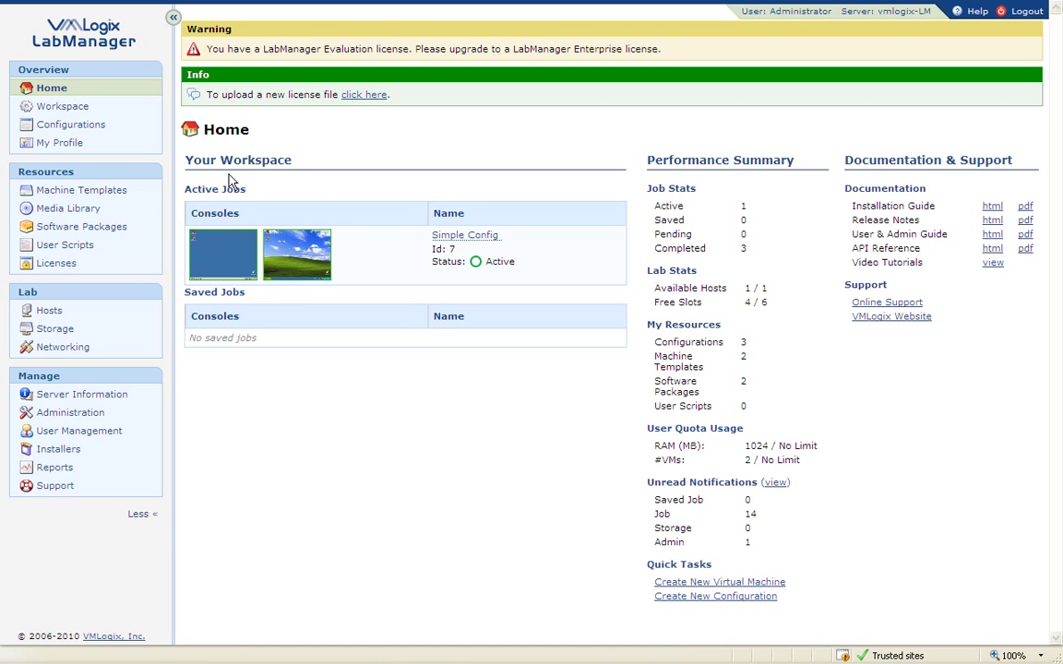